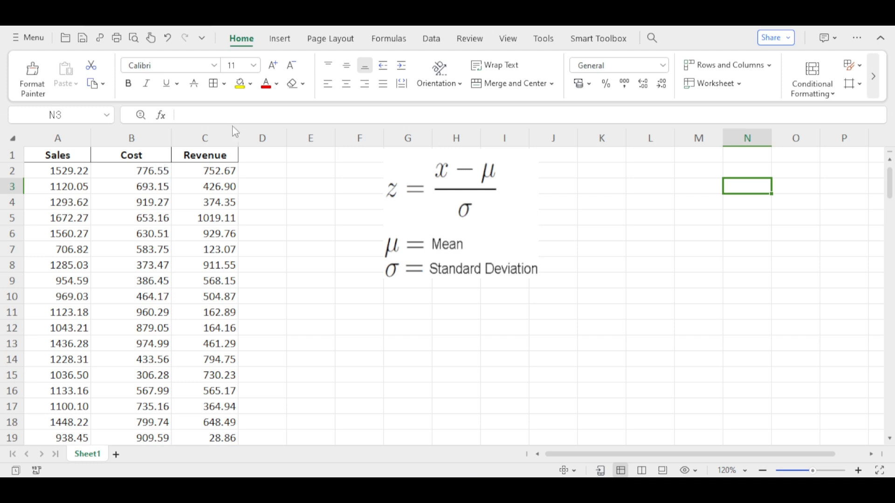
Enter the label "Average cost" in cell G10
{"action": "key", "text": "F2"}
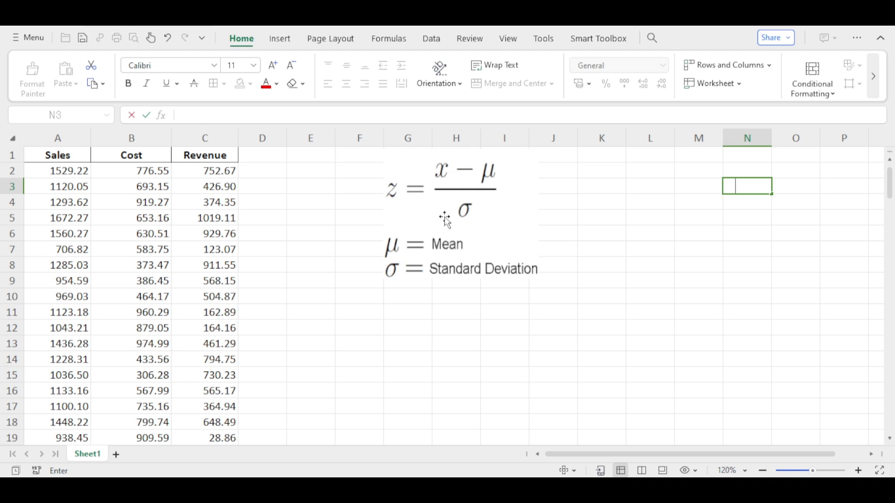
{"action": "left_click", "coordinate": [390, 298]}
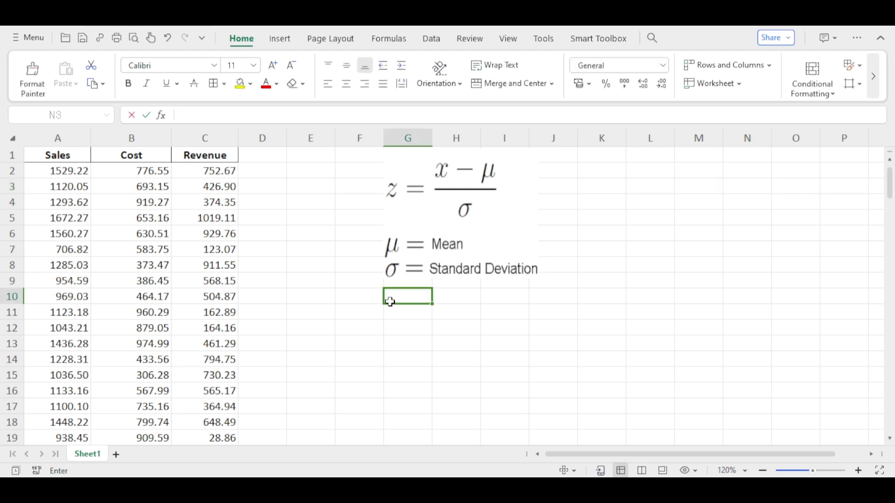
{"action": "key", "text": "alt"}
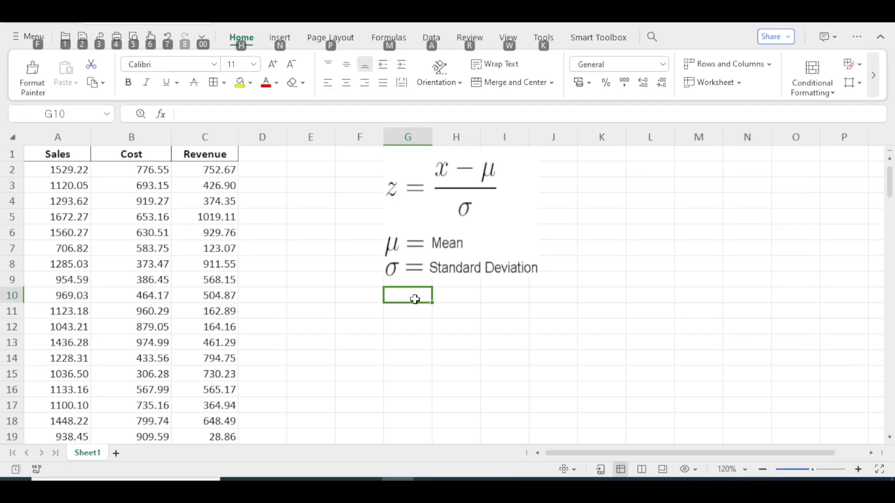
{"action": "key", "text": "alt"}
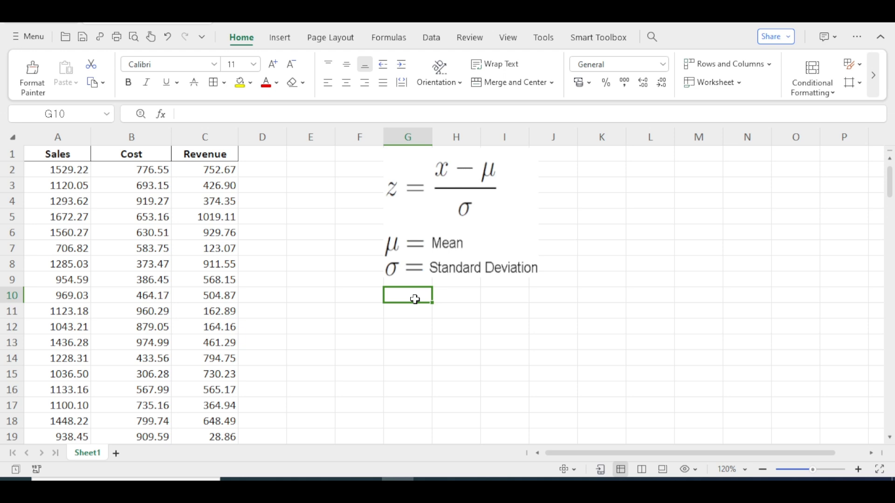
{"action": "type", "text": "Average c"}
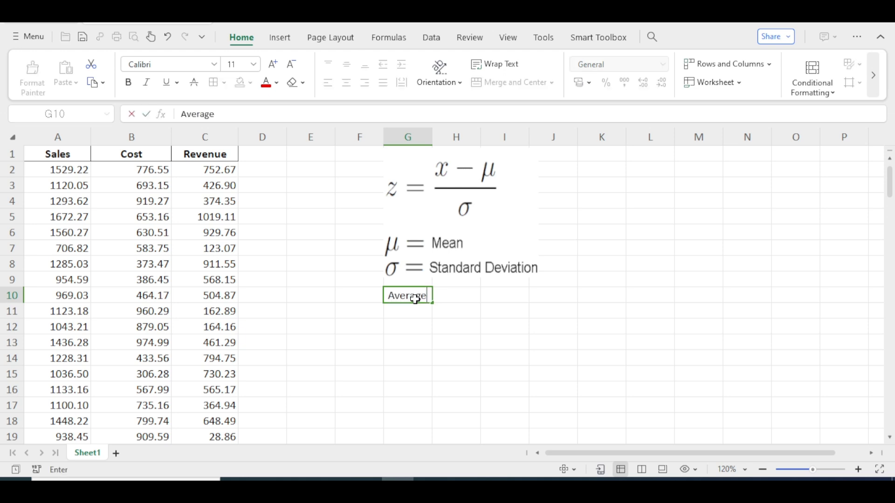
{"action": "type", "text": "ost"}
Calculate the mean of the whole Cost column in cell H10 with =AVERAGE(B:B)
{"action": "left_click", "coordinate": [483, 296]}
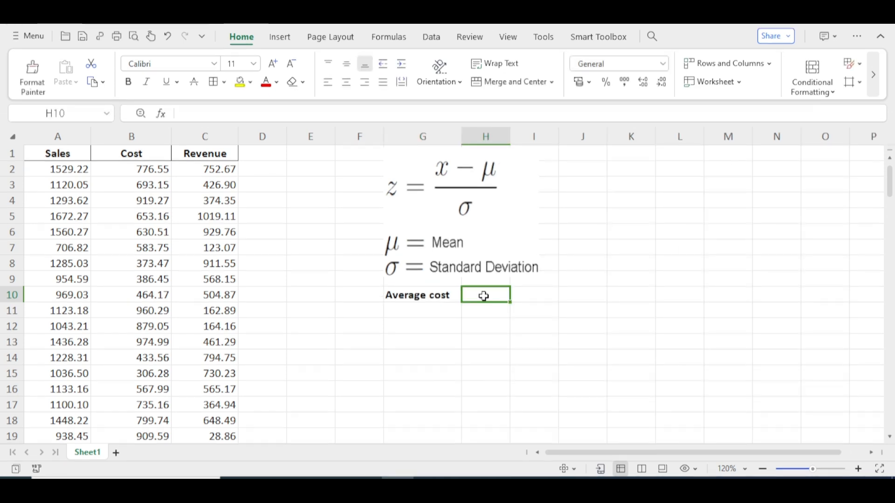
{"action": "type", "text": "="}
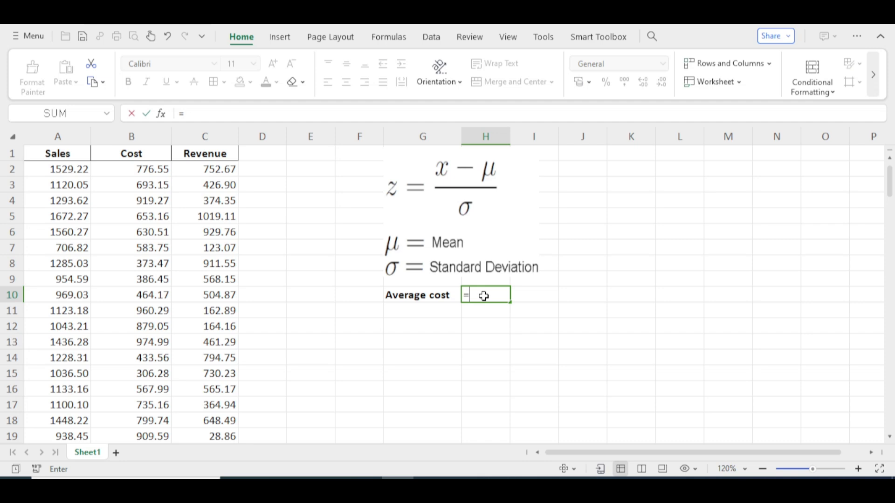
{"action": "type", "text": "average"}
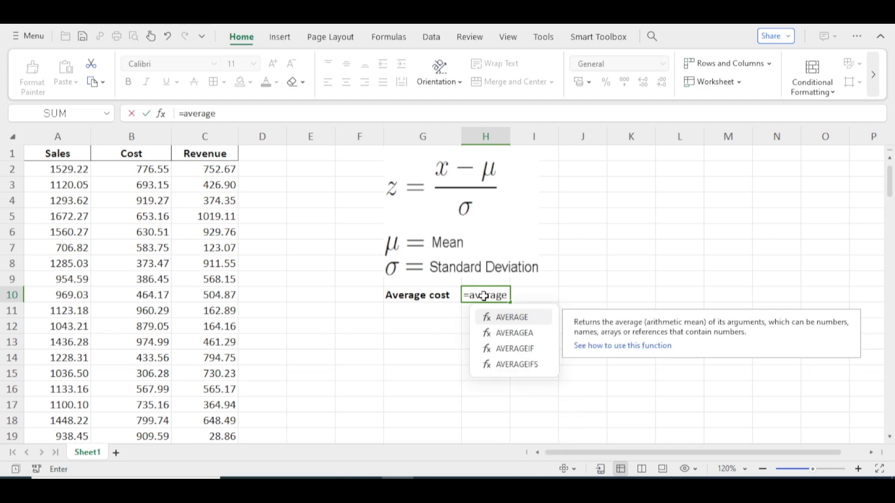
{"action": "double_click", "coordinate": [496, 316]}
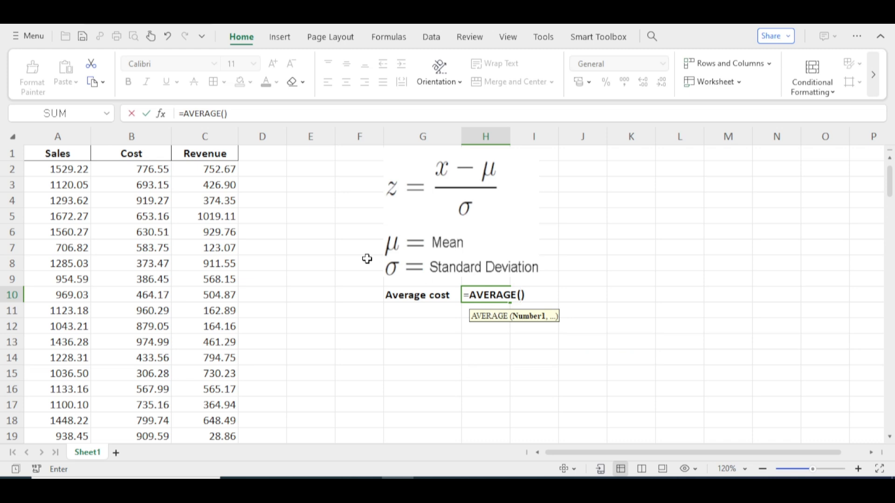
{"action": "left_click", "coordinate": [144, 134]}
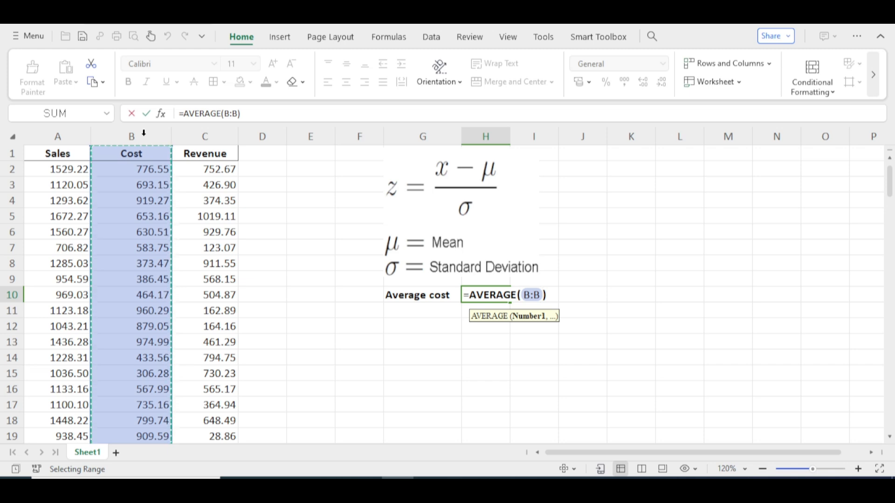
{"action": "key", "text": "Return"}
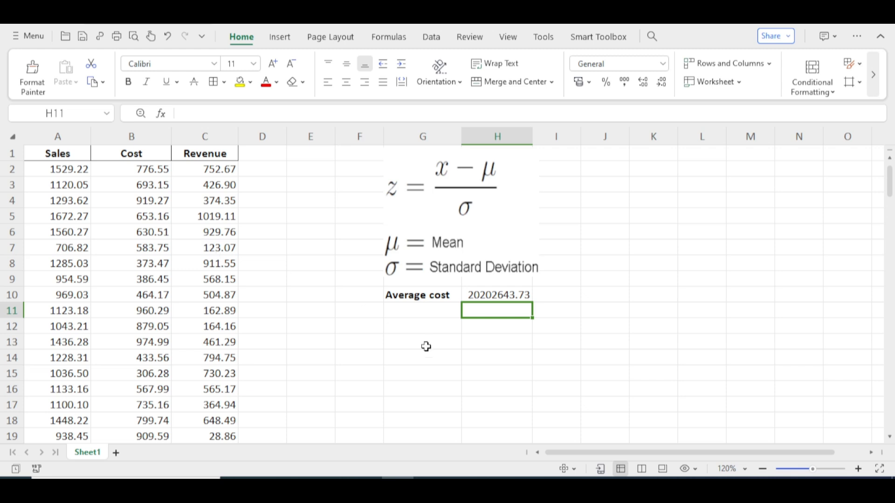
Label cell G11 "STD" and calculate the Cost column's standard deviation in H11 with =STDEV(B:B)
{"action": "left_click", "coordinate": [418, 314]}
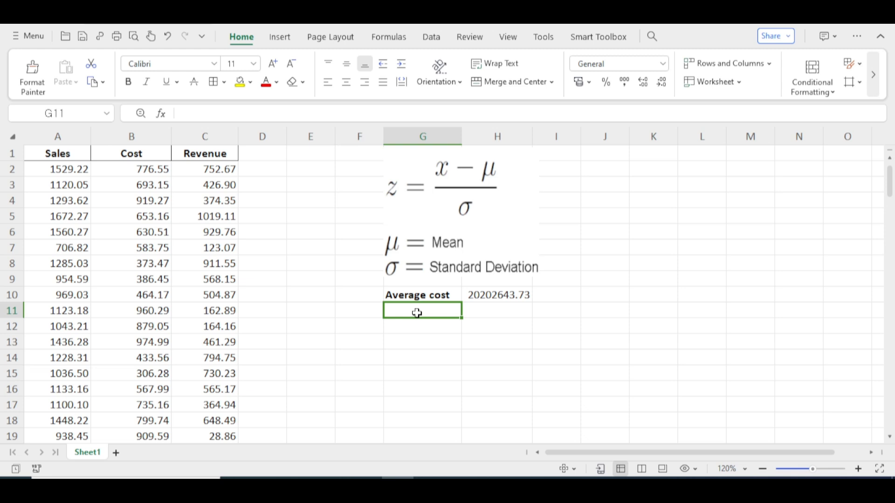
{"action": "type", "text": "STD"}
{"action": "left_click", "coordinate": [488, 310]}
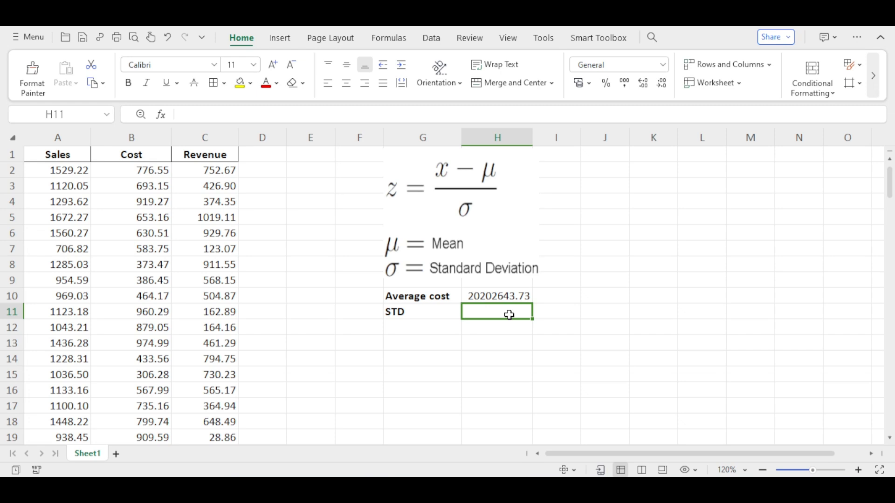
{"action": "type", "text": "="}
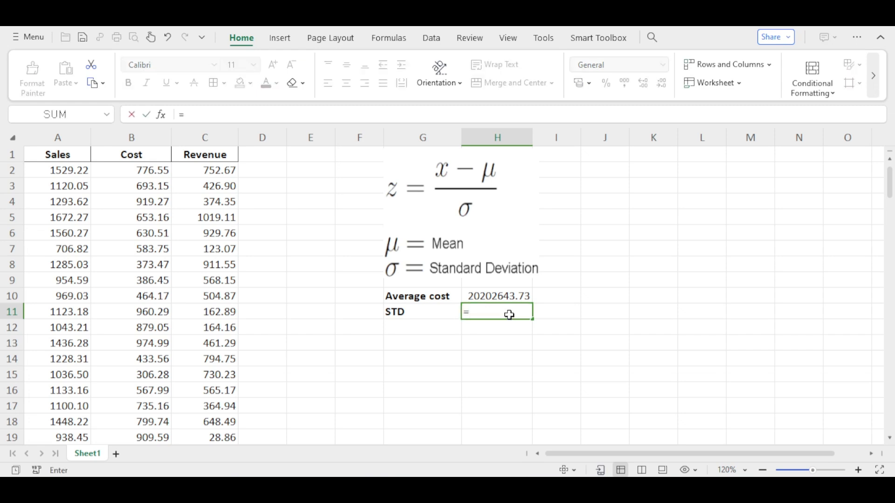
{"action": "type", "text": "st"}
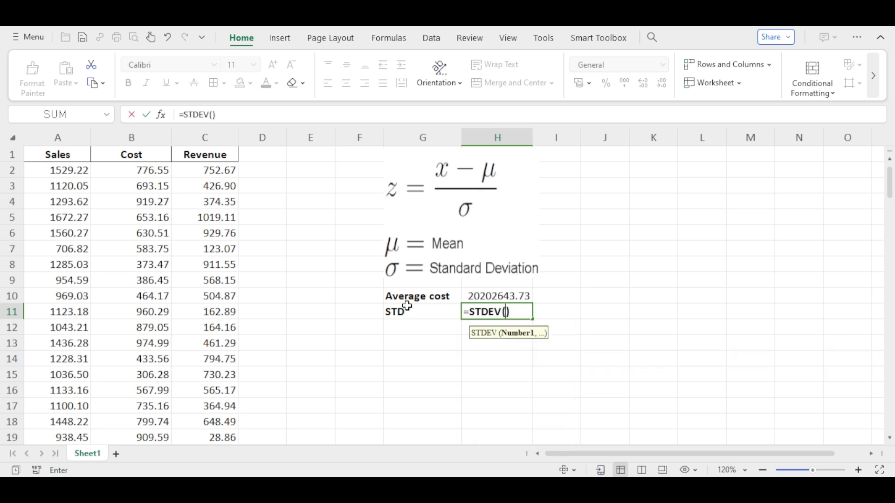
{"action": "left_click", "coordinate": [145, 135]}
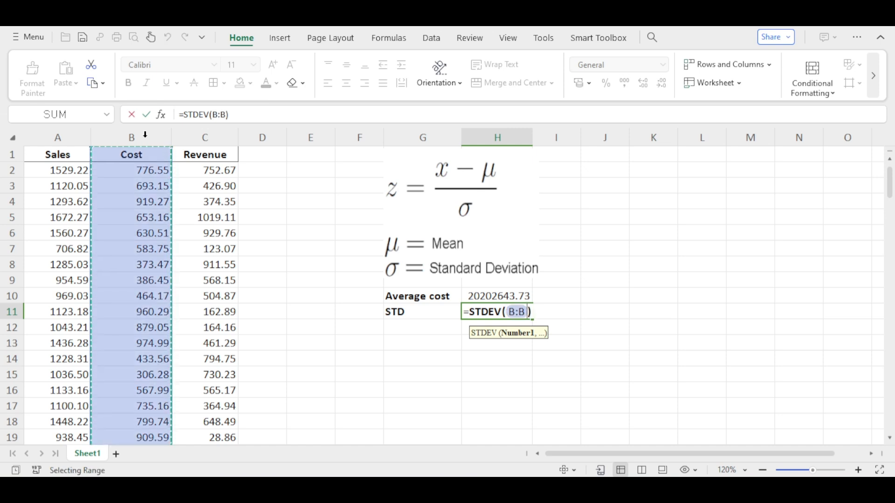
{"action": "key", "text": "Return"}
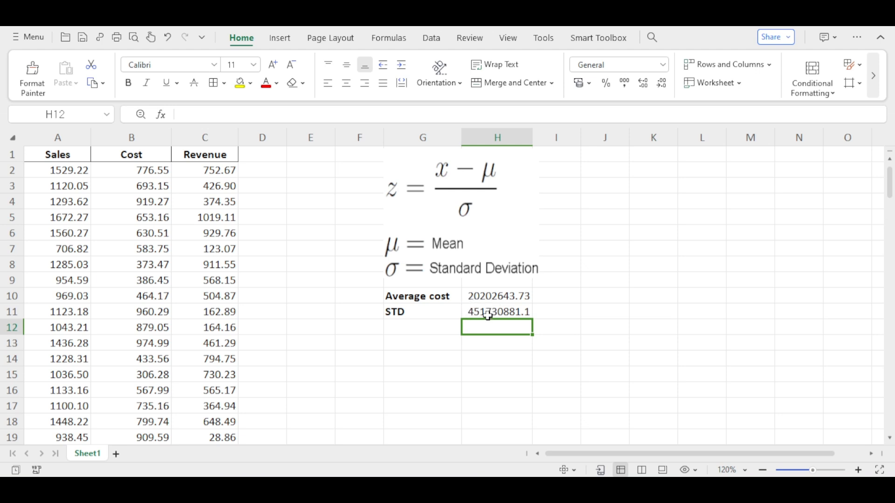
Insert one empty column between the Cost and Revenue columns
{"action": "left_click", "coordinate": [440, 334]}
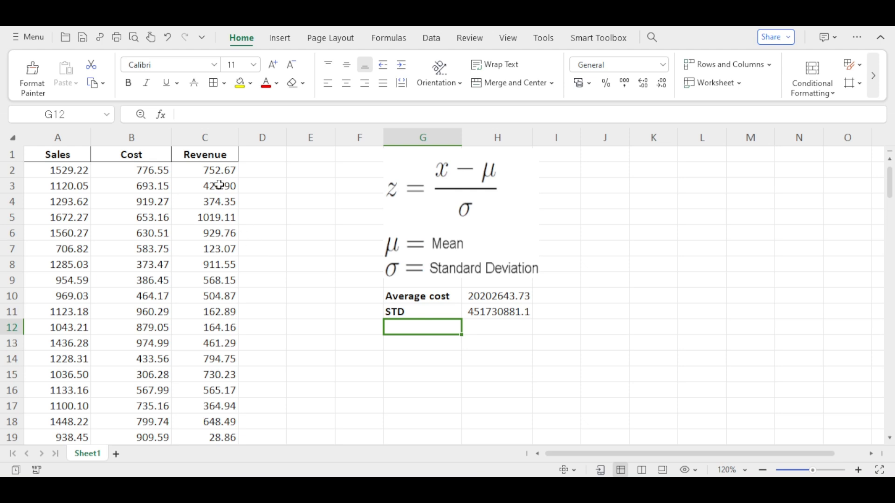
{"action": "left_click", "coordinate": [174, 155]}
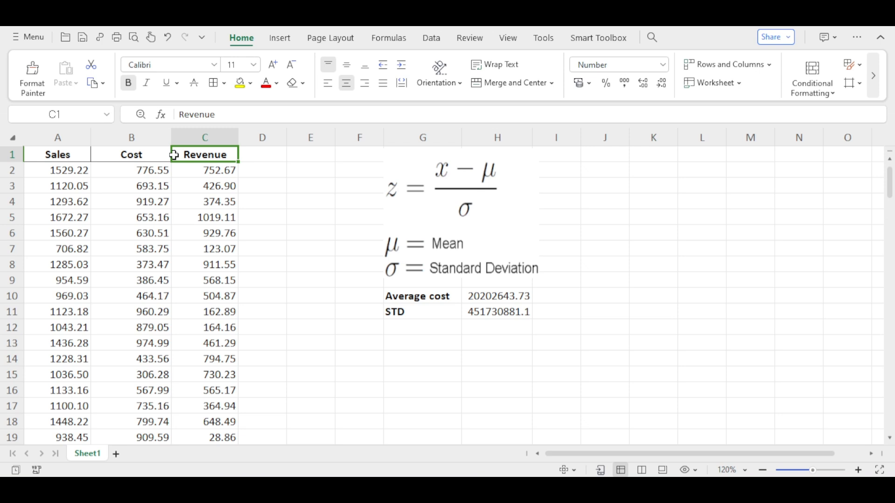
{"action": "right_click", "coordinate": [174, 156]}
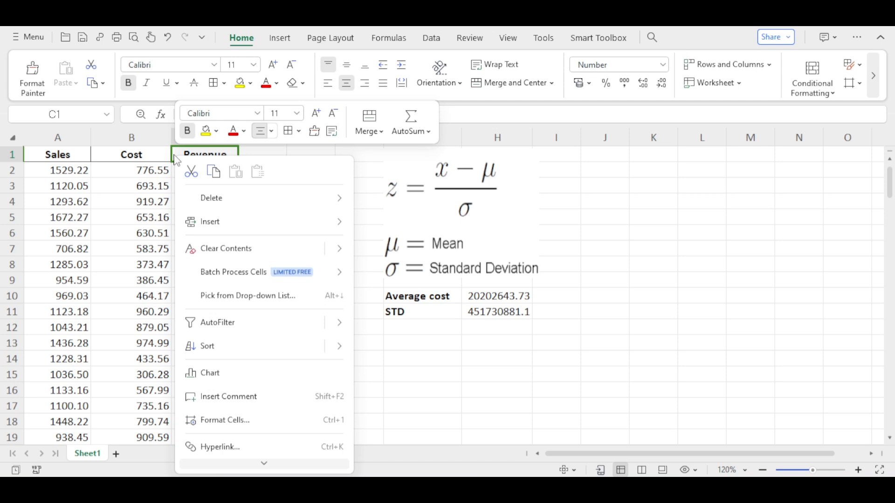
{"action": "mouse_move", "coordinate": [256, 228]}
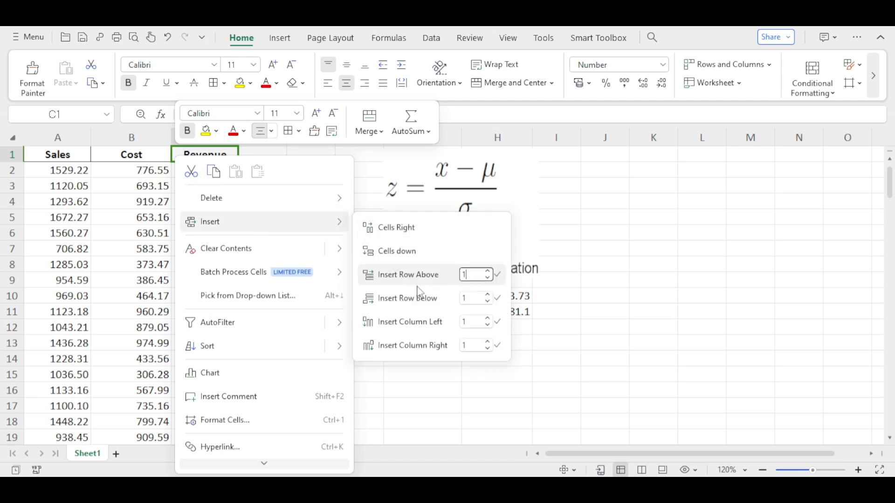
{"action": "left_click", "coordinate": [435, 327]}
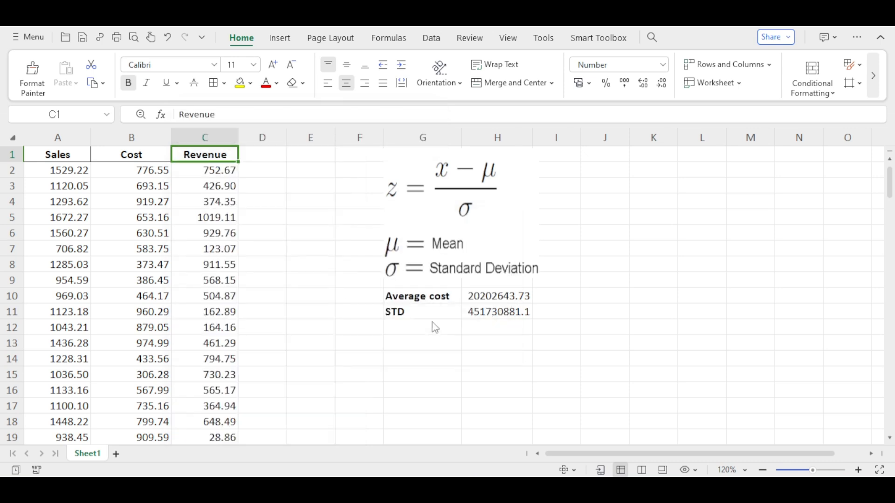
Enter the heading "Z score for cost" in cell C1 of the empty column
{"action": "left_click", "coordinate": [205, 156]}
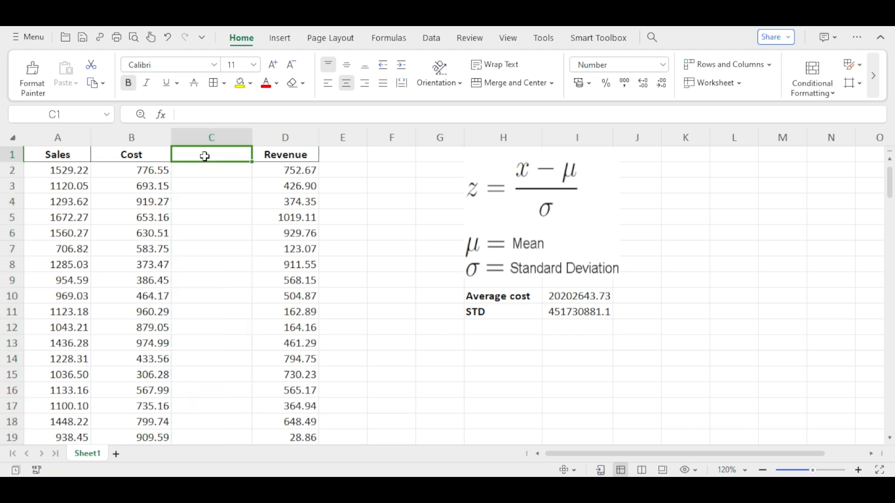
{"action": "type", "text": "Z score for cost"}
{"action": "key", "text": "Return"}
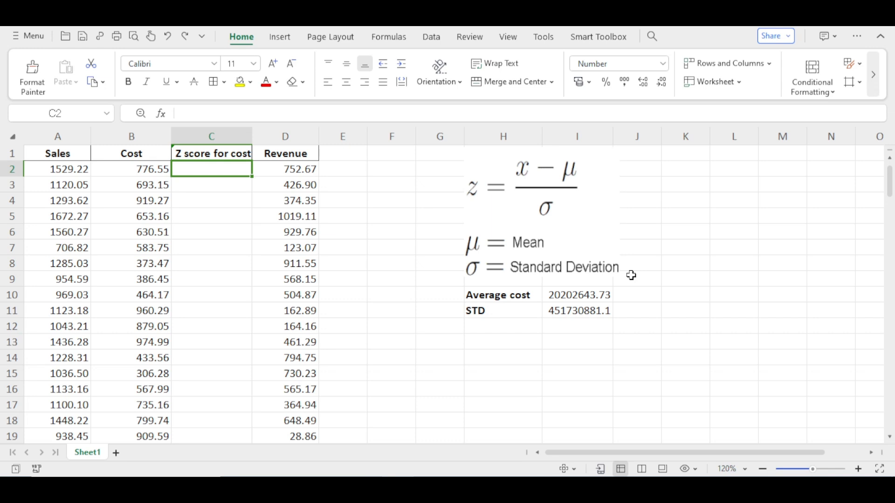
Build the z-score formula =(B2-I10)/I11 in cell C2 from the first cost, the average and the standard deviation
{"action": "type", "text": "="}
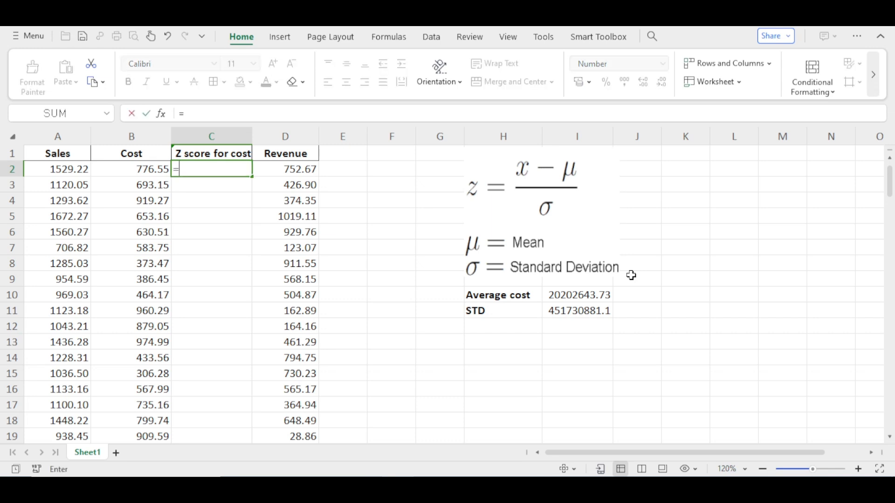
{"action": "type", "text": "()"}
{"action": "left_click", "coordinate": [184, 169]}
{"action": "left_click", "coordinate": [149, 171]}
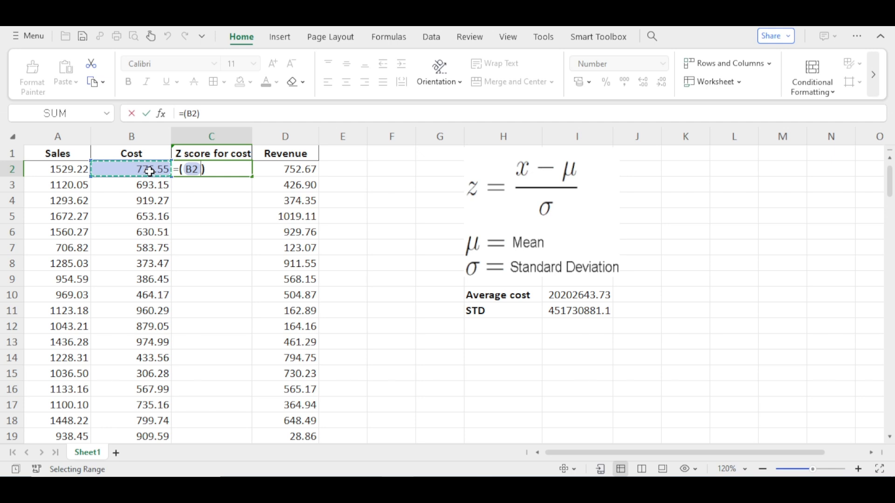
{"action": "type", "text": "-"}
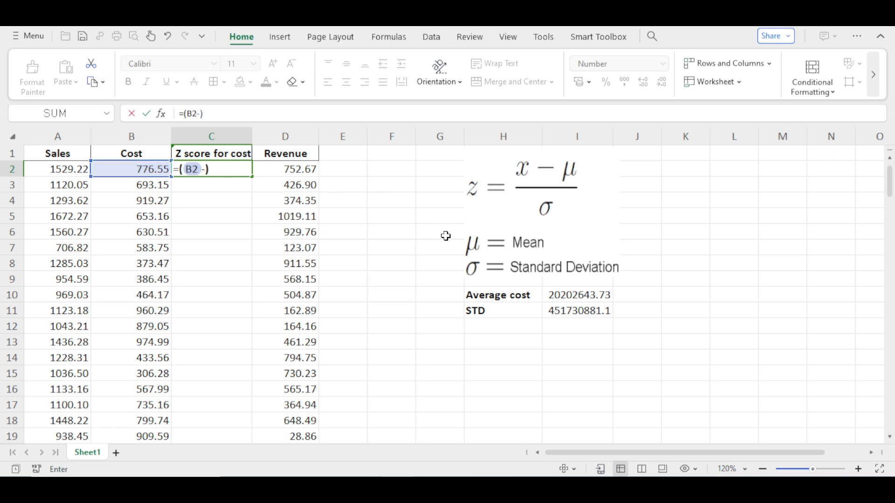
{"action": "left_click", "coordinate": [580, 298]}
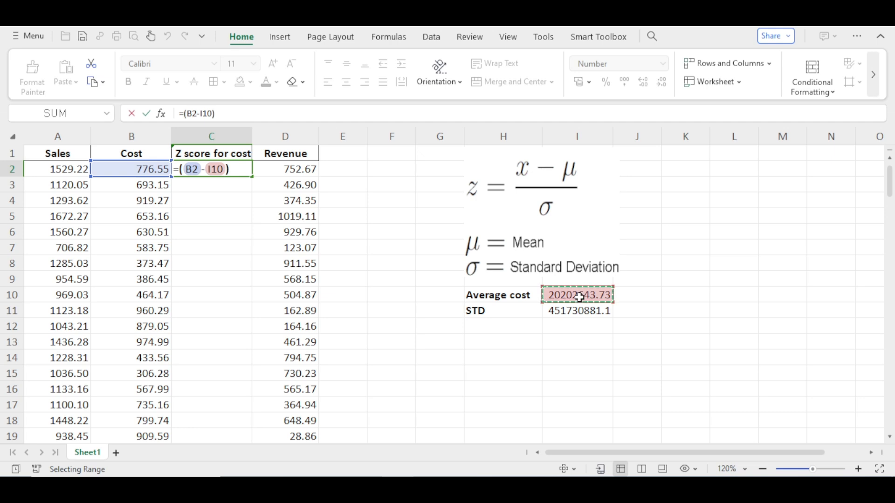
{"action": "left_click", "coordinate": [233, 172]}
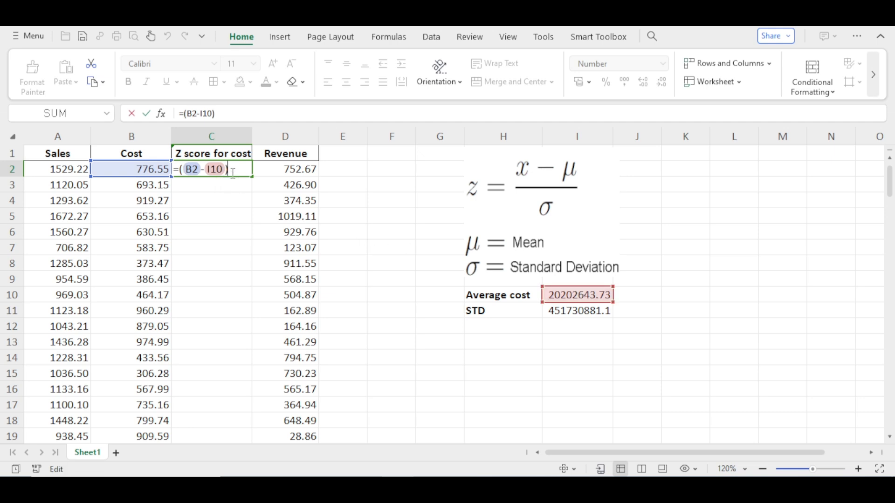
{"action": "type", "text": "/"}
{"action": "left_click", "coordinate": [586, 313]}
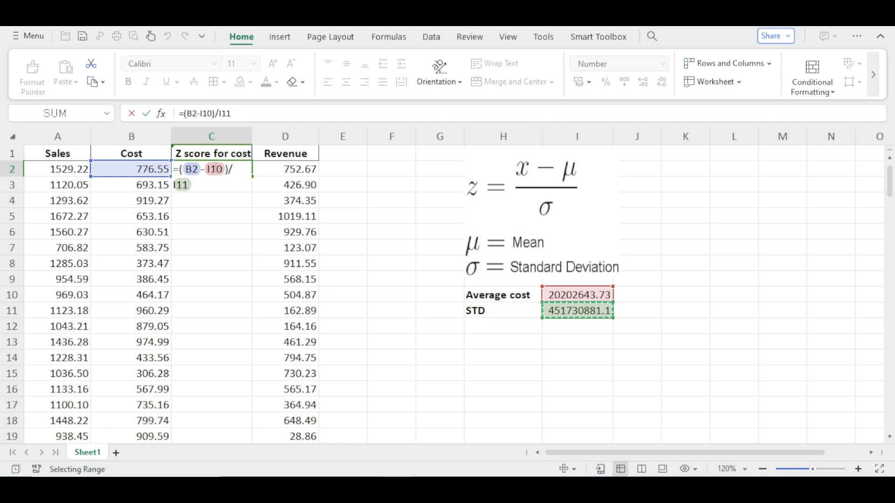
Make the average and standard deviation references absolute in C2's formula, entering it as =(B2-$I$10)/$I$11
{"action": "left_click", "coordinate": [207, 169]}
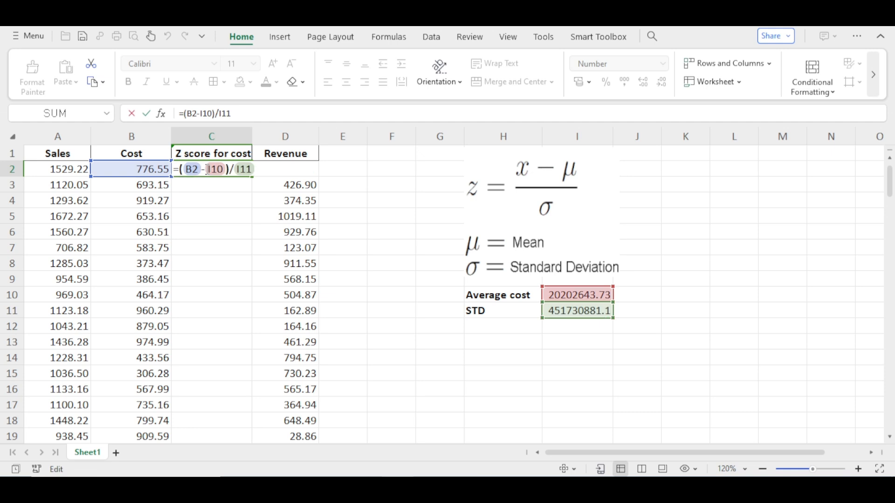
{"action": "type", "text": "$I"}
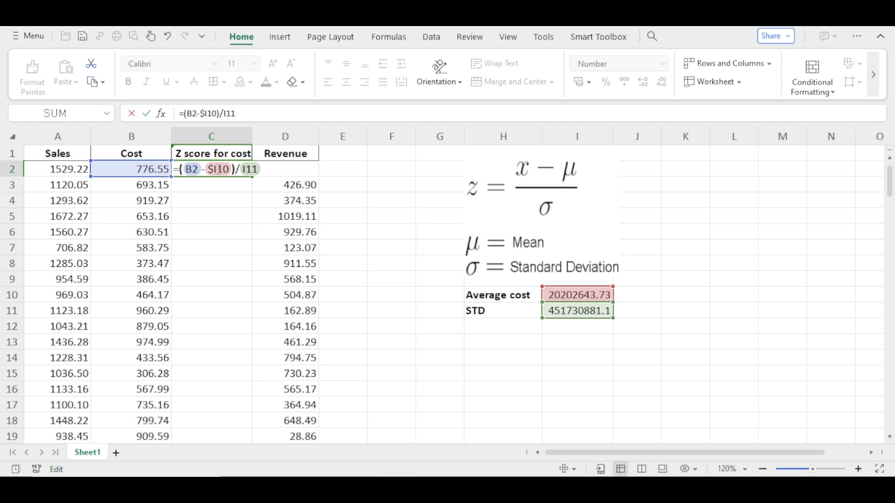
{"action": "type", "text": "$"}
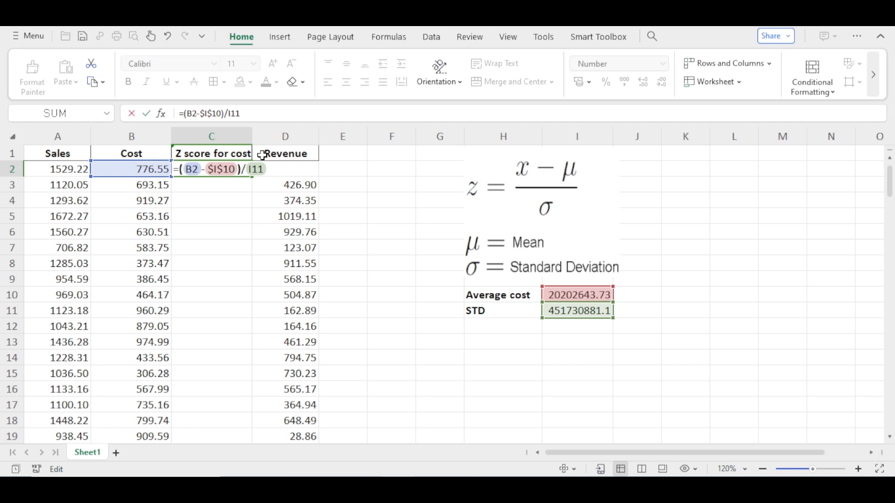
{"action": "left_click", "coordinate": [249, 169]}
{"action": "type", "text": "$"}
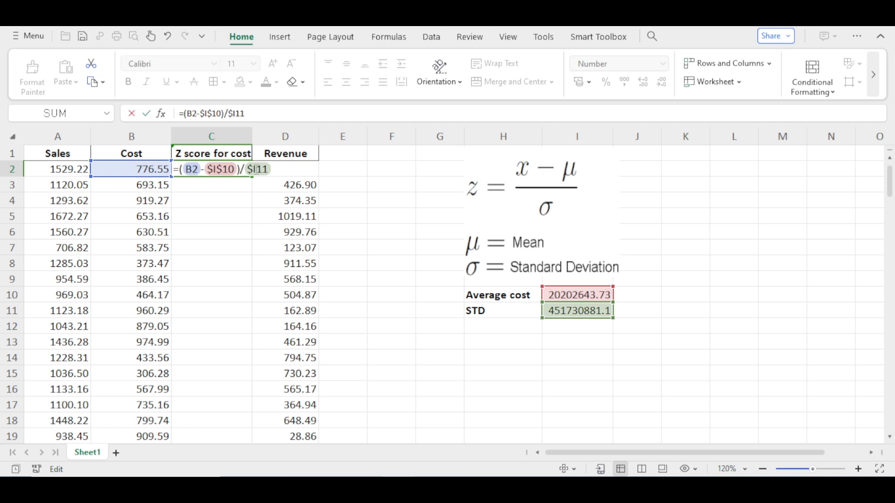
{"action": "left_click", "coordinate": [259, 169]}
{"action": "type", "text": "$"}
{"action": "key", "text": "Return"}
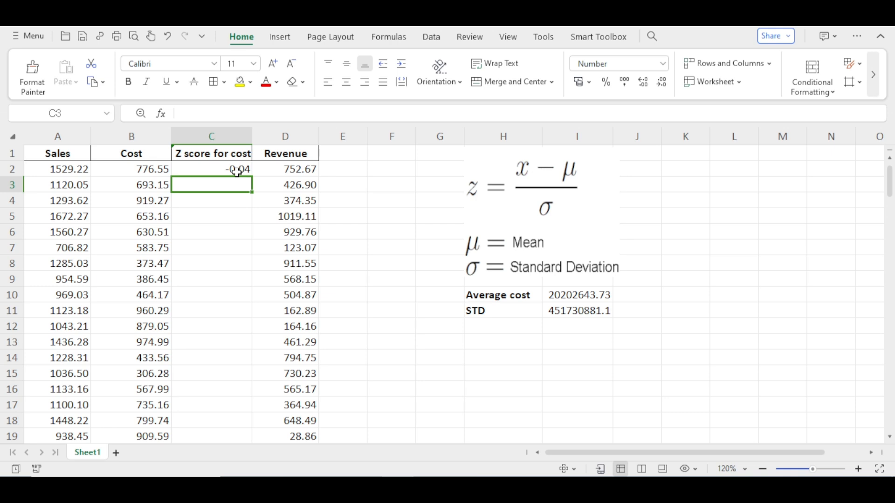
Fill the z-score formula from C2 down the whole data column and show the results with six decimal places
{"action": "left_click", "coordinate": [237, 172]}
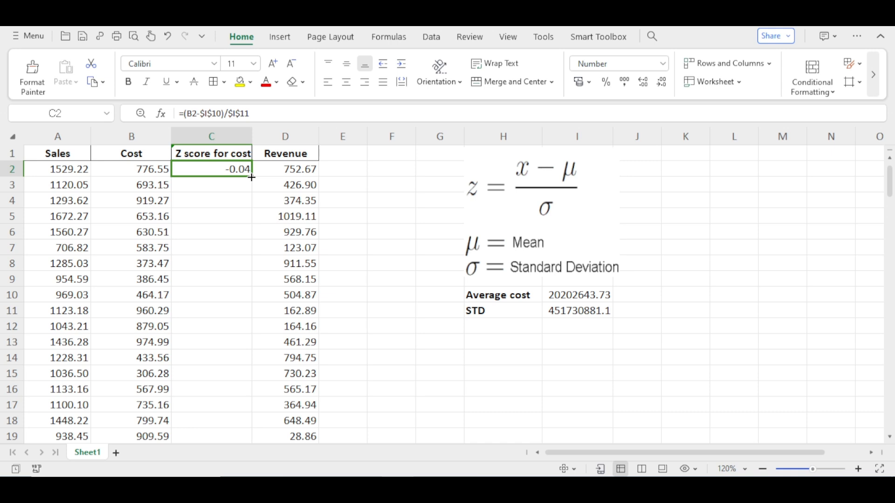
{"action": "double_click", "coordinate": [252, 178]}
{"action": "left_click_drag", "start_coordinate": [890, 178], "coordinate": [891, 208]}
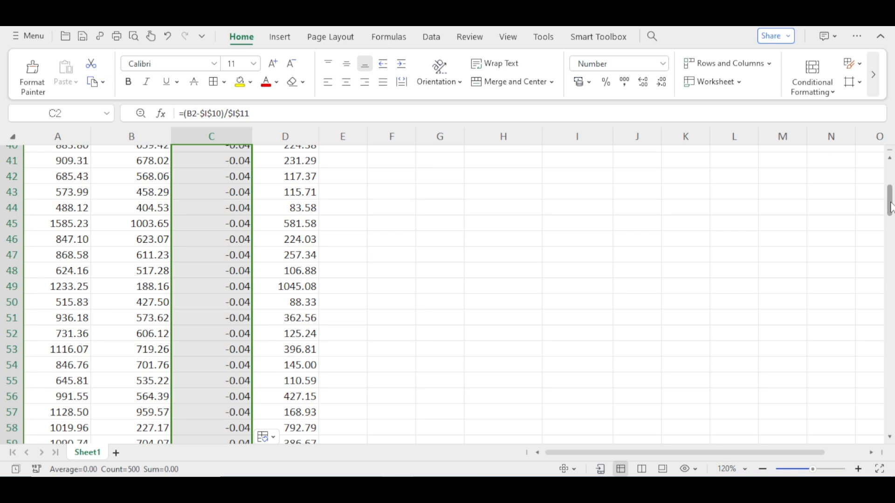
{"action": "left_click_drag", "start_coordinate": [891, 207], "coordinate": [892, 173]}
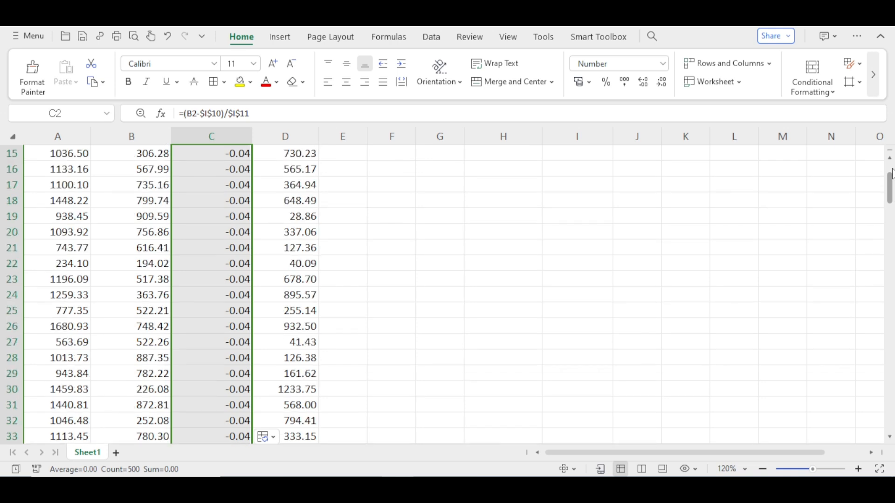
{"action": "left_click_drag", "start_coordinate": [893, 173], "coordinate": [891, 165]}
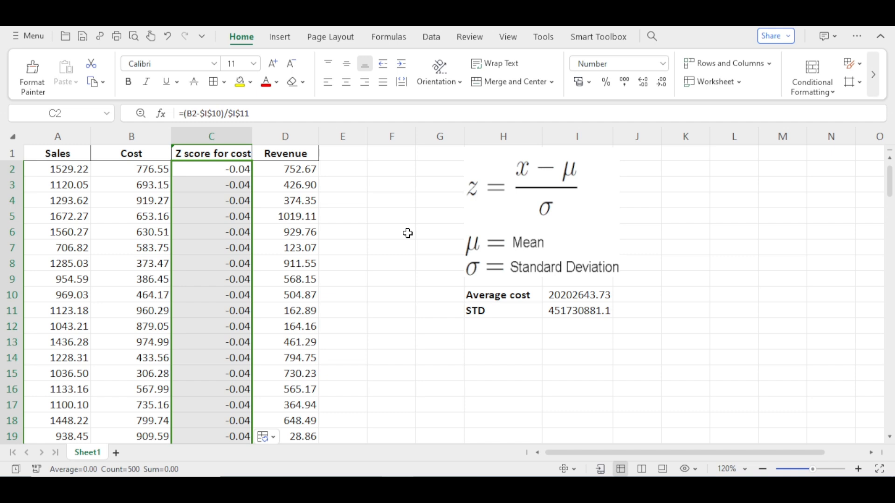
{"action": "left_click", "coordinate": [643, 82]}
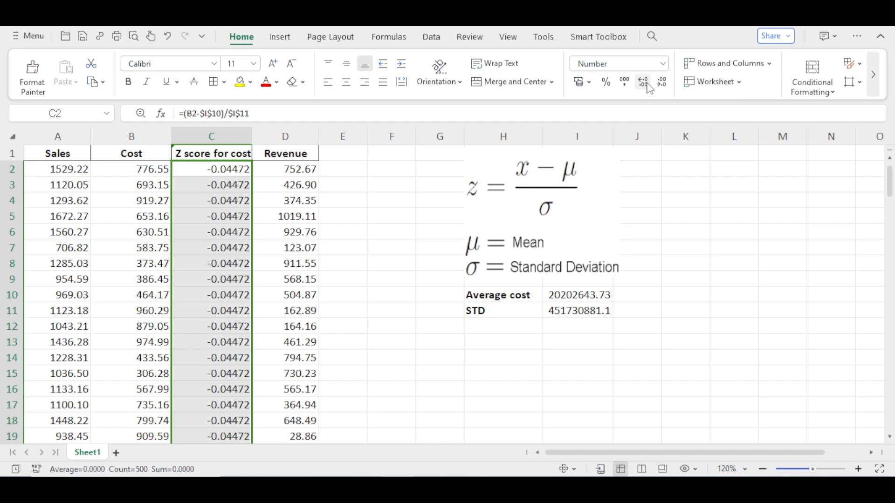
{"action": "left_click", "coordinate": [649, 86]}
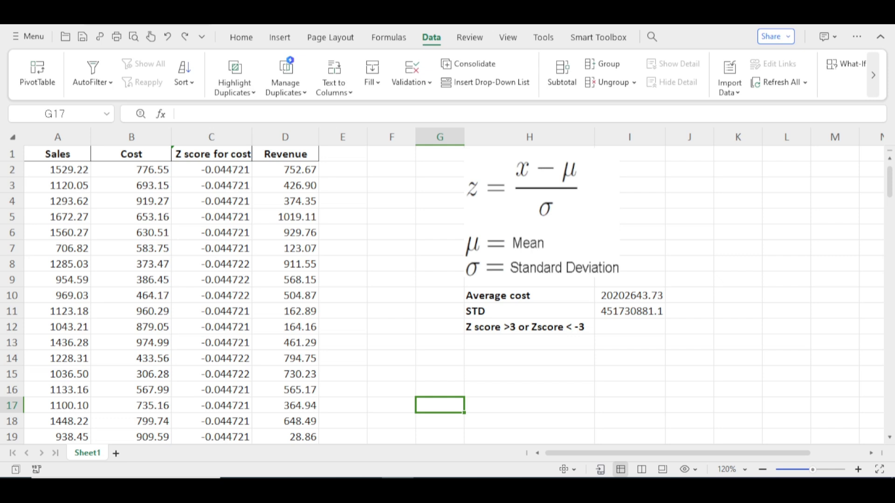
Sort the data by the Z score for cost column in descending order
{"action": "left_click", "coordinate": [241, 37]}
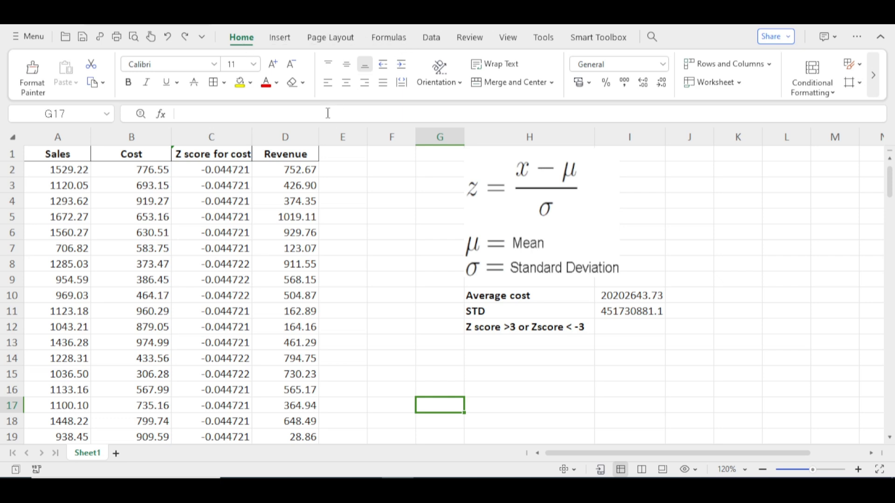
{"action": "left_click", "coordinate": [217, 189]}
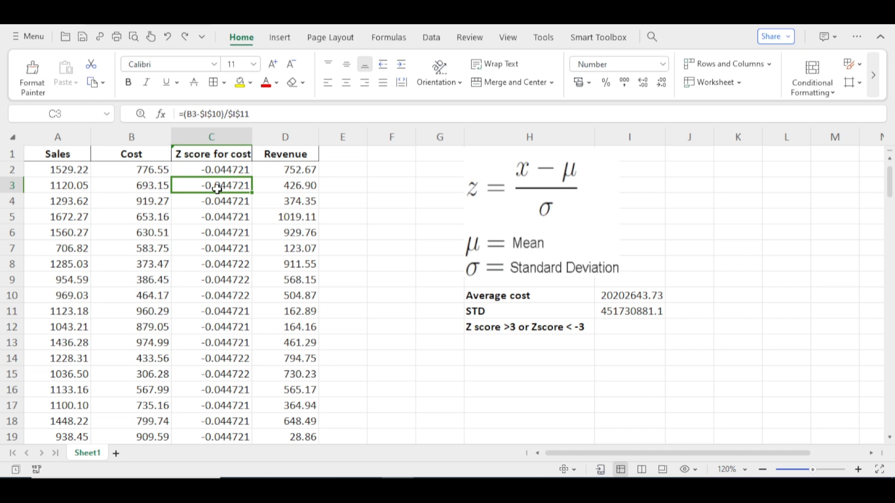
{"action": "left_click", "coordinate": [431, 37]}
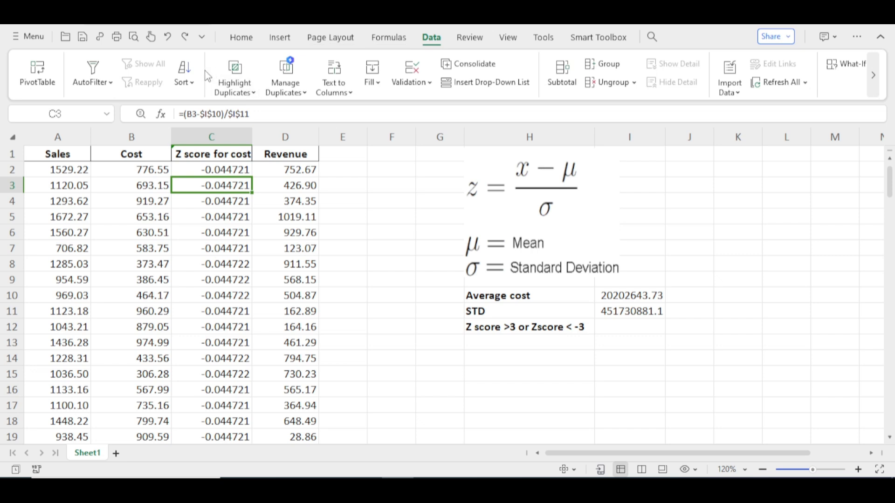
{"action": "left_click", "coordinate": [193, 83]}
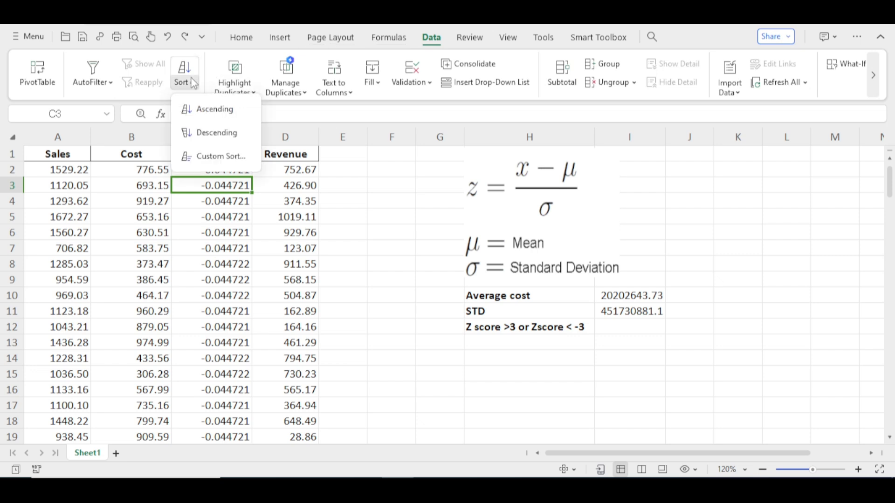
{"action": "left_click", "coordinate": [216, 135]}
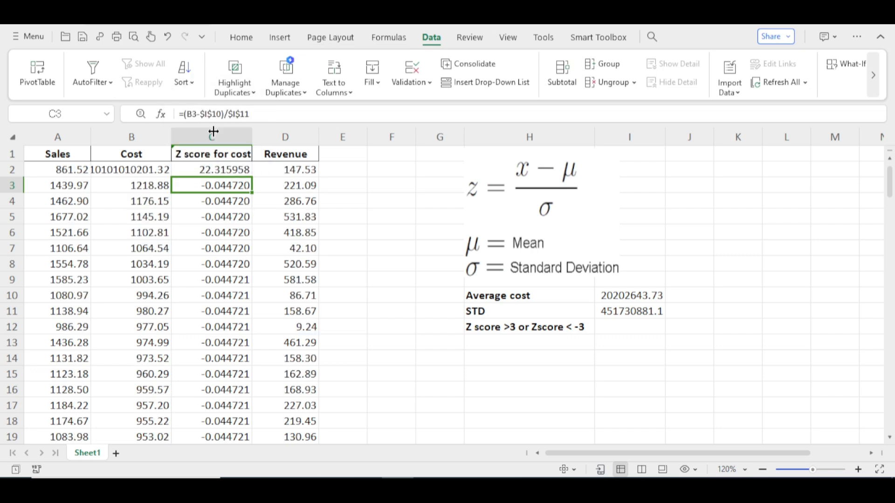
Fill the outlier's z-score in C2 and its cost in B2 with dark red
{"action": "left_click", "coordinate": [181, 171]}
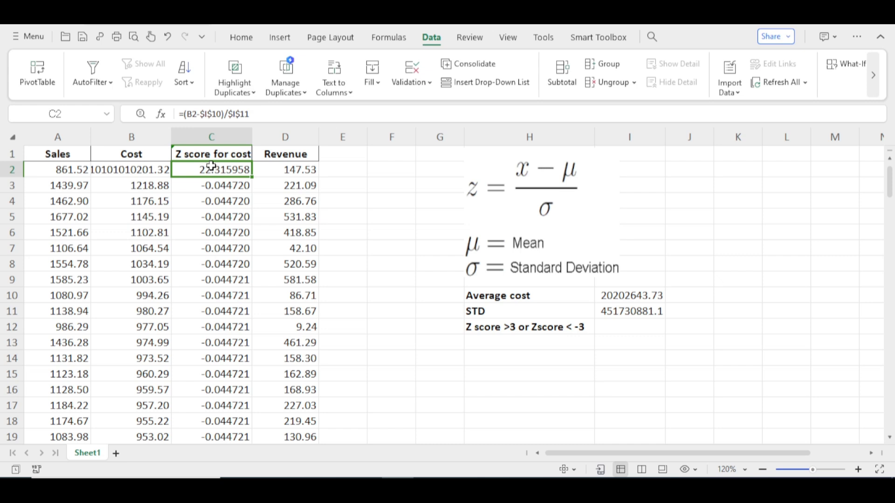
{"action": "left_click", "coordinate": [249, 47]}
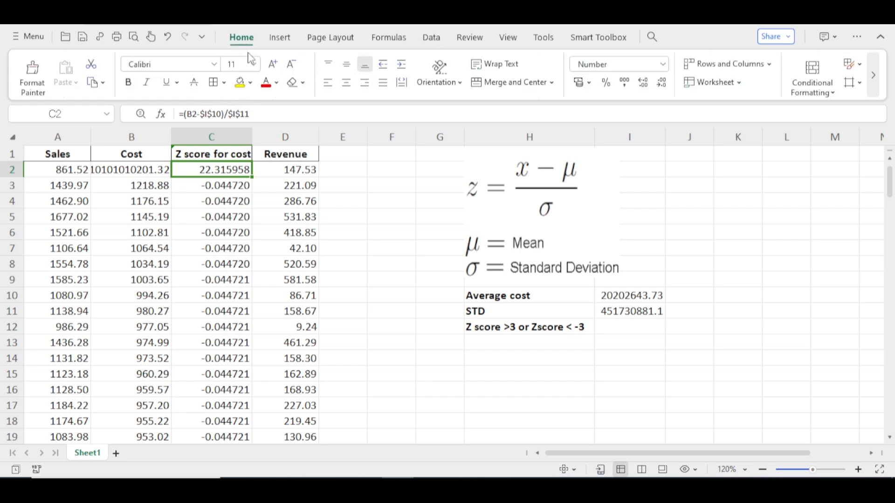
{"action": "left_click", "coordinate": [251, 83]}
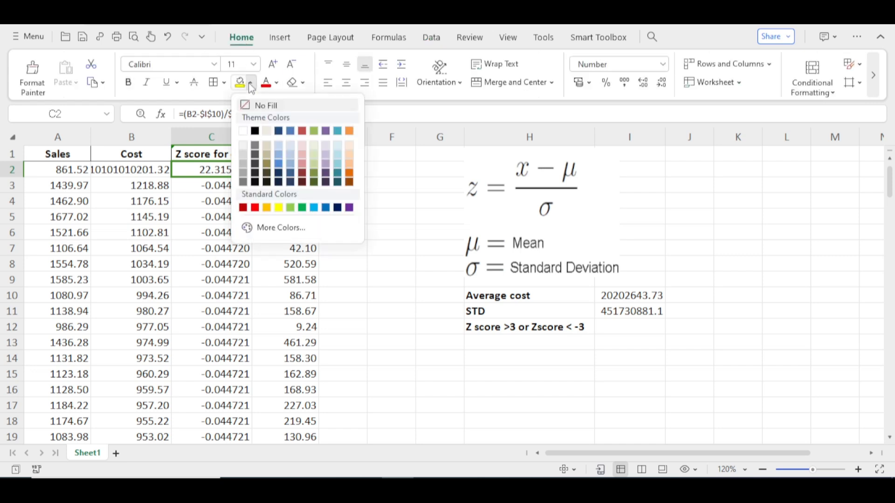
{"action": "left_click", "coordinate": [243, 208]}
{"action": "left_click", "coordinate": [155, 178]}
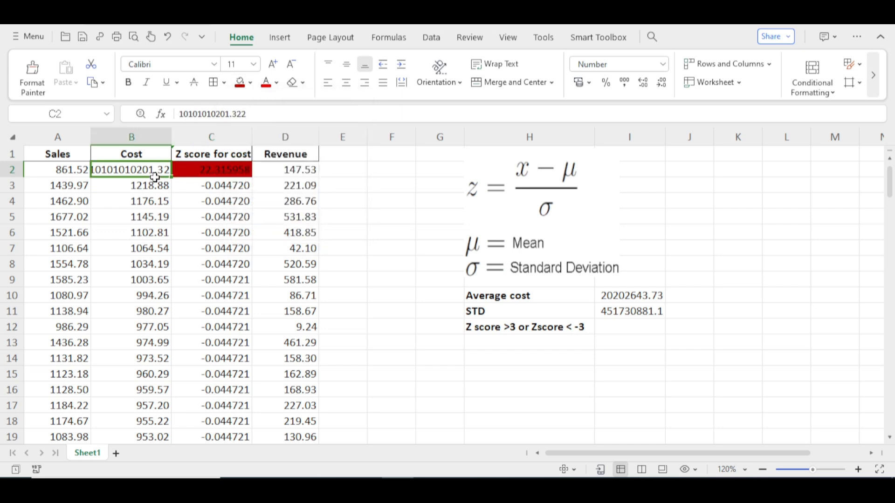
{"action": "left_click", "coordinate": [240, 82]}
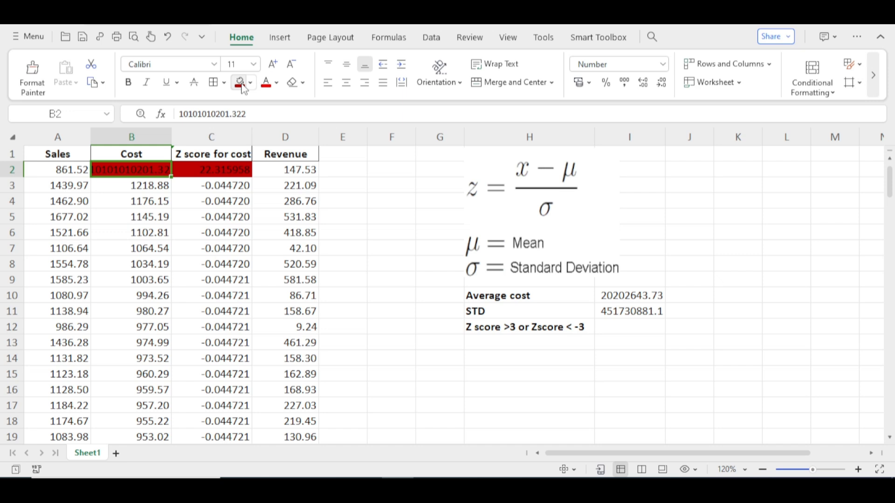
Sort the data by z-score in ascending order to check for values below -3, and undo that sort
{"action": "left_click", "coordinate": [214, 211]}
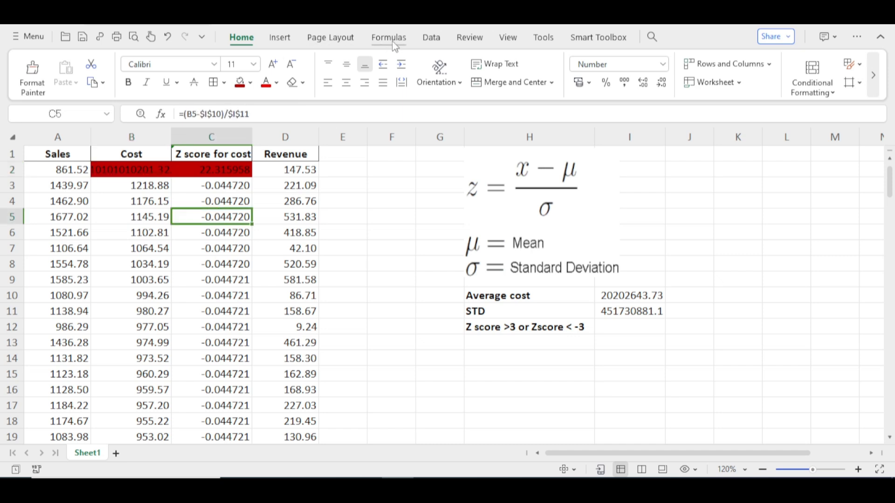
{"action": "left_click", "coordinate": [432, 40]}
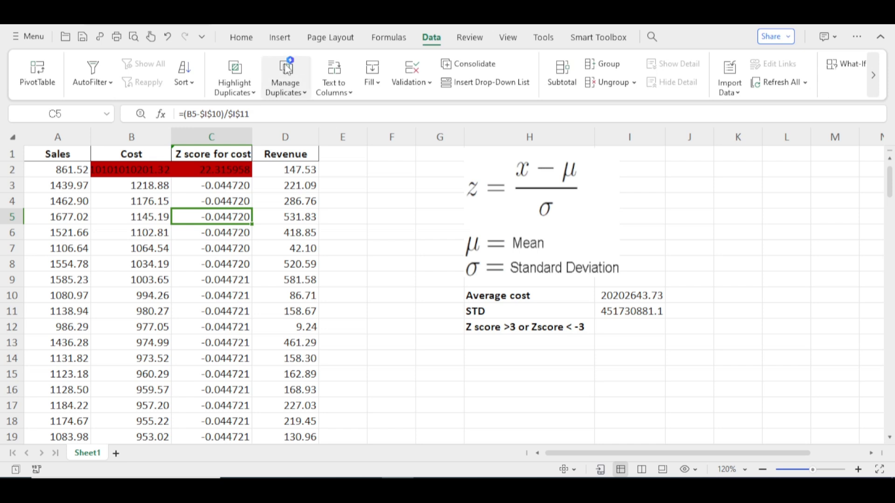
{"action": "left_click", "coordinate": [195, 85]}
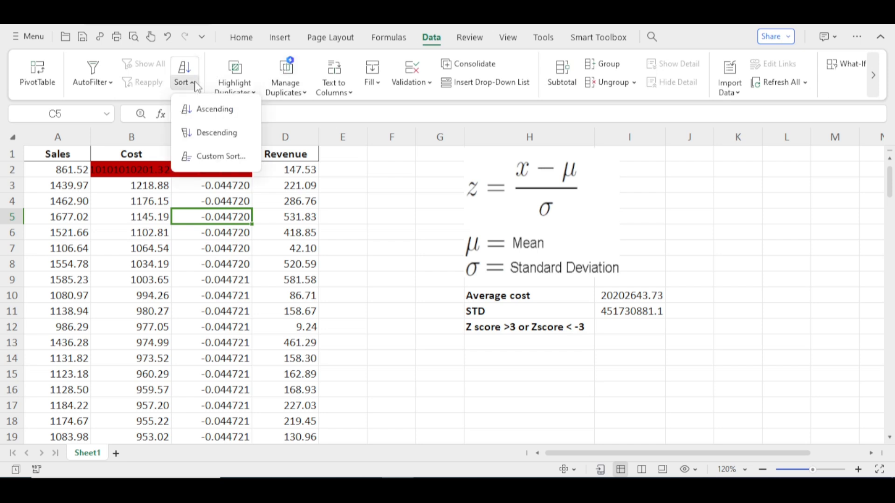
{"action": "left_click", "coordinate": [200, 110]}
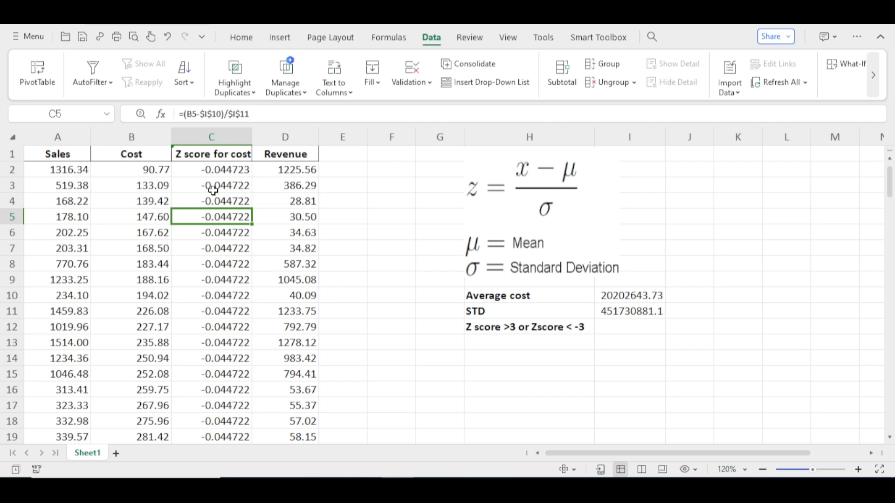
{"action": "key", "text": "ctrl+z"}
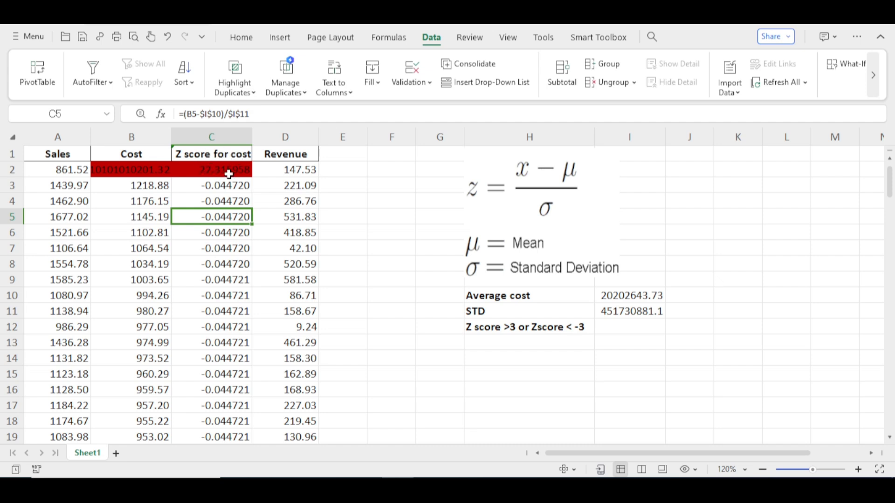
Calculate the average cost excluding the outlier in cell I14 with =AVERAGE(B3:B501)
{"action": "left_click", "coordinate": [623, 360]}
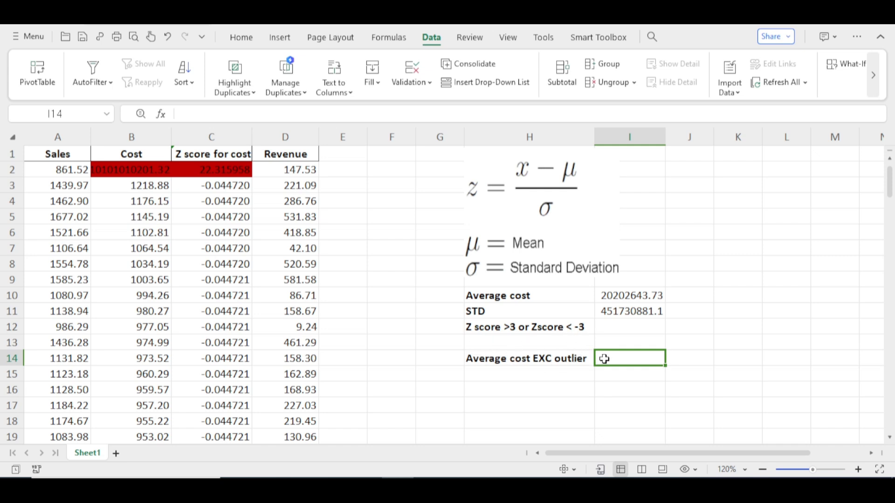
{"action": "type", "text": "="}
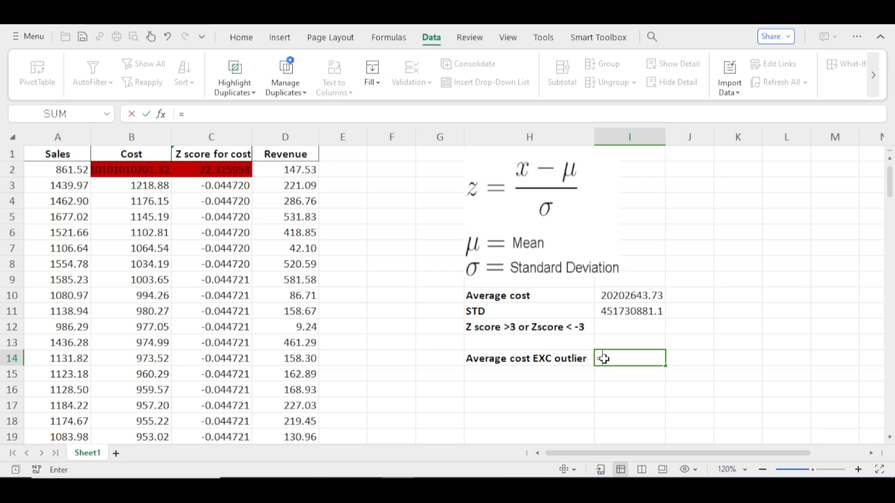
{"action": "type", "text": "aver"}
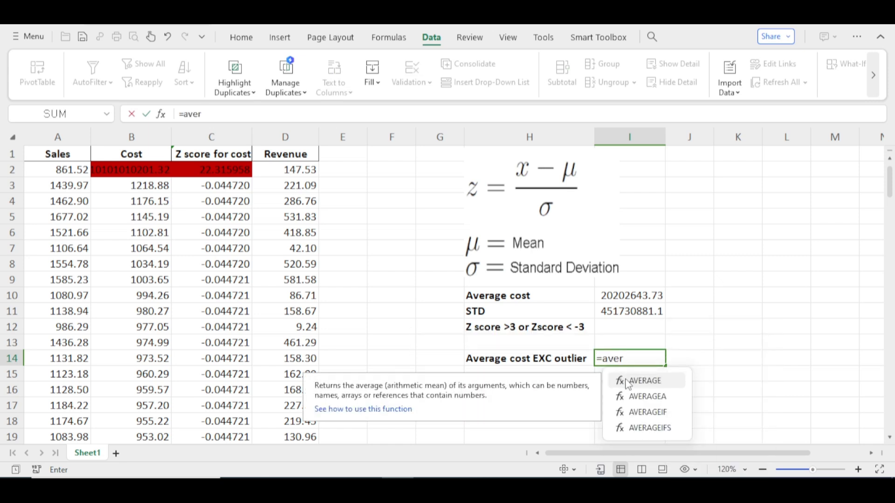
{"action": "left_click", "coordinate": [624, 380]}
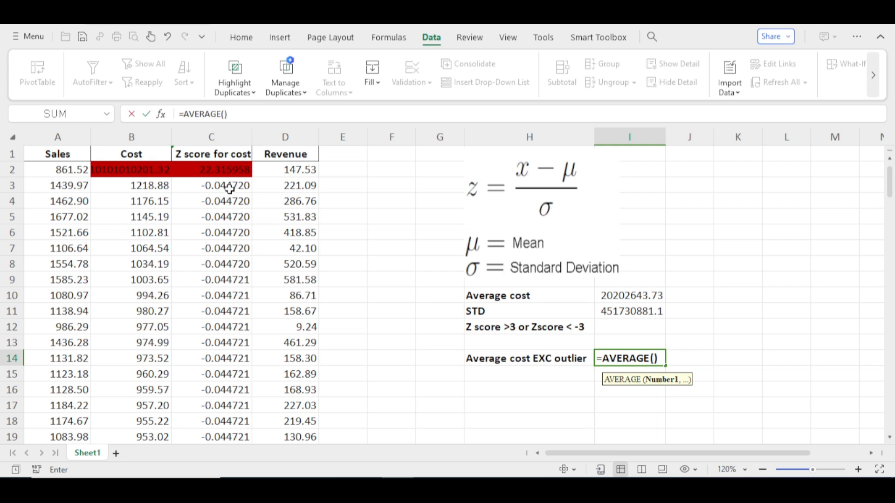
{"action": "left_click", "coordinate": [144, 187]}
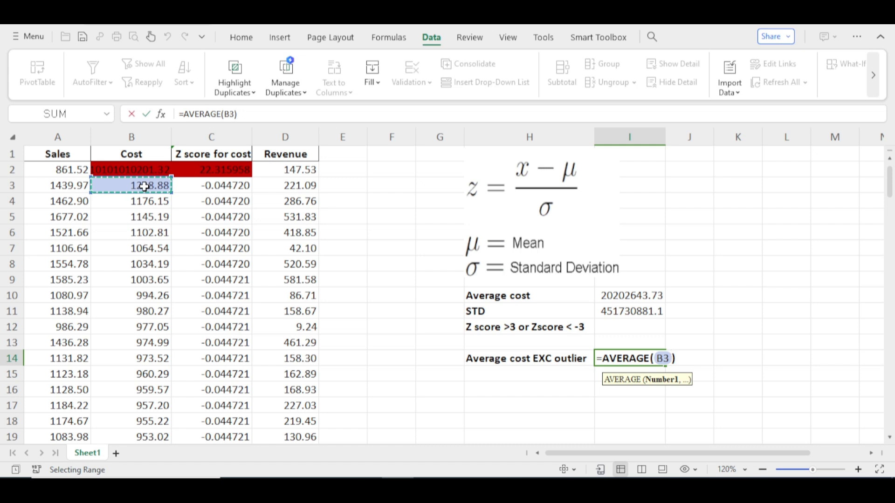
{"action": "key", "text": "ctrl+shift+Down"}
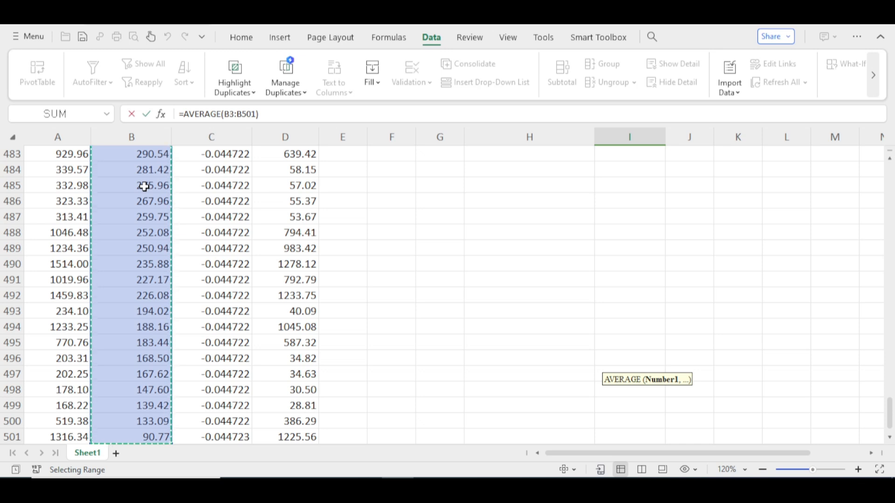
{"action": "key", "text": "Return"}
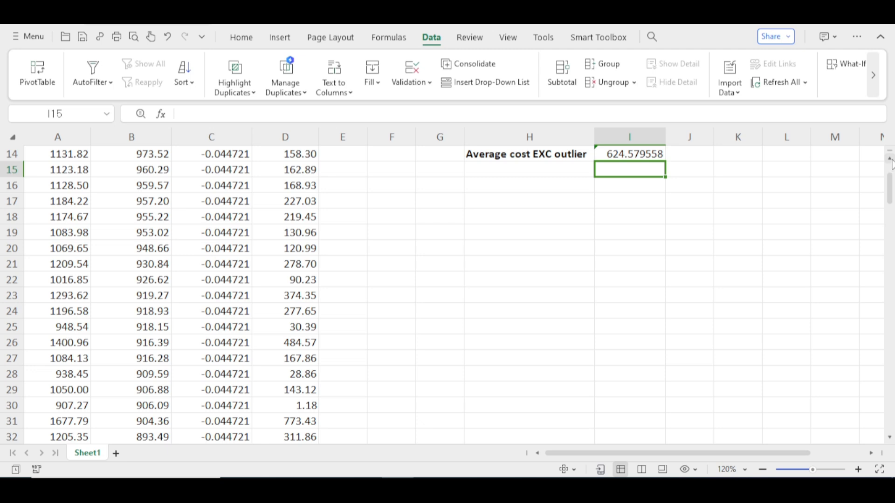
Replace all occurrences of the outlier cost 10101010201.32 with 624.58 using Find and Replace
{"action": "scroll", "coordinate": [673, 167], "scroll_direction": "up", "scroll_amount": 1}
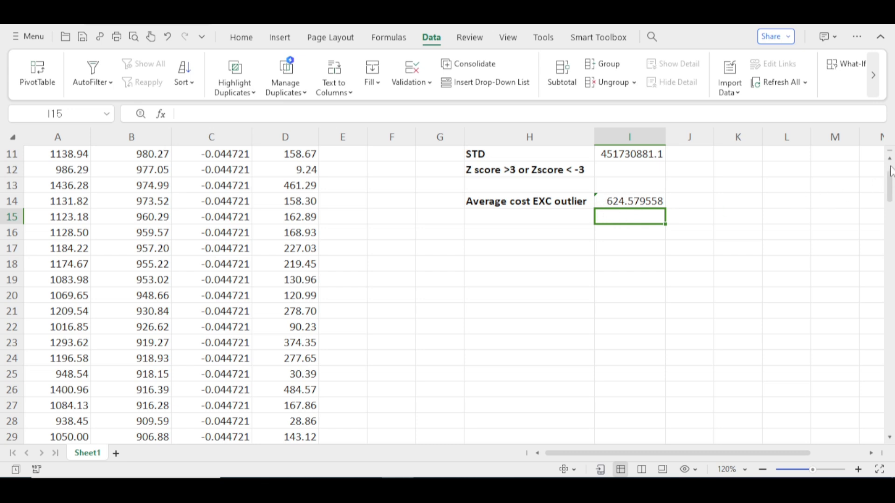
{"action": "scroll", "coordinate": [890, 164], "scroll_direction": "up", "scroll_amount": 2}
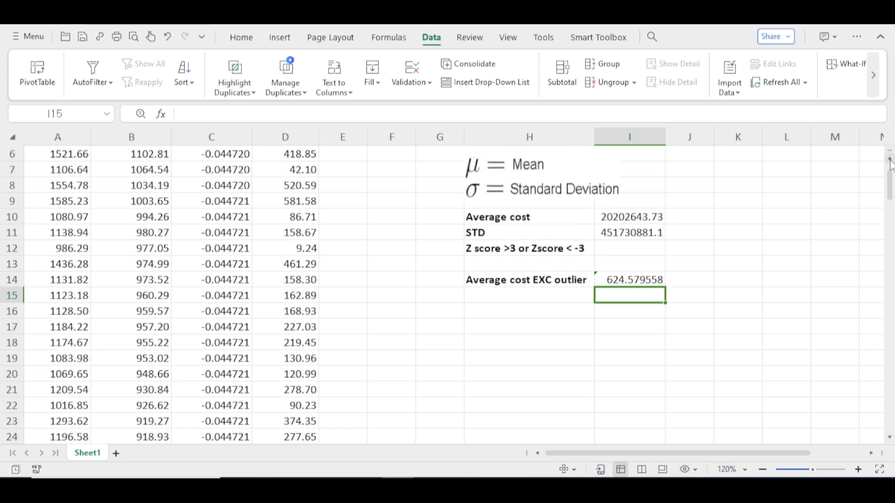
{"action": "scroll", "coordinate": [891, 163], "scroll_direction": "up", "scroll_amount": 1}
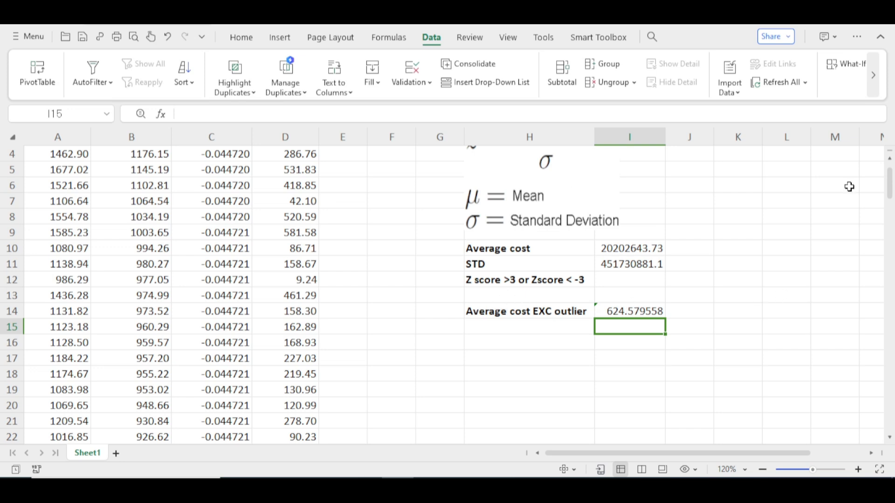
{"action": "left_click_drag", "start_coordinate": [890, 179], "coordinate": [891, 169]}
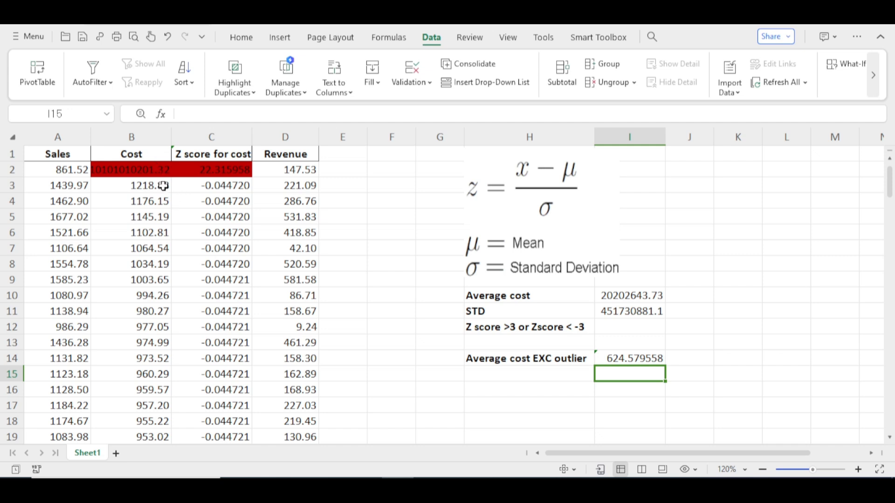
{"action": "double_click", "coordinate": [135, 172]}
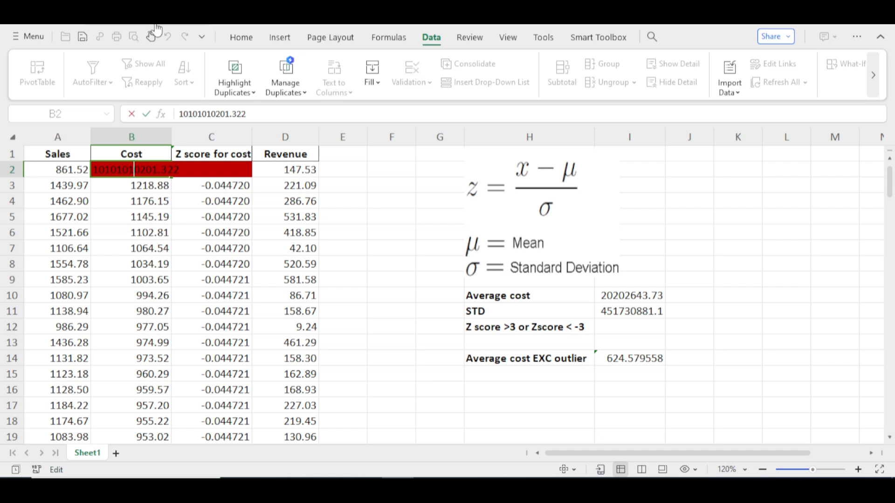
{"action": "left_click", "coordinate": [368, 231]}
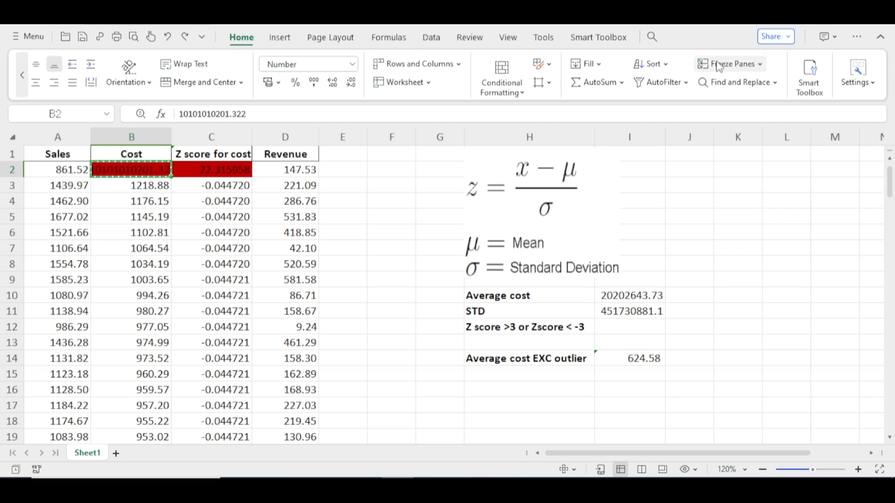
{"action": "left_click", "coordinate": [730, 84]}
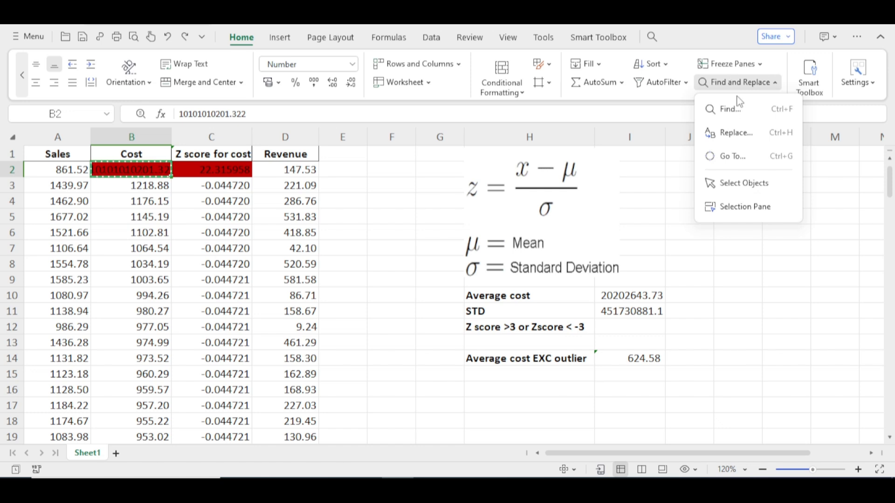
{"action": "left_click", "coordinate": [737, 134]}
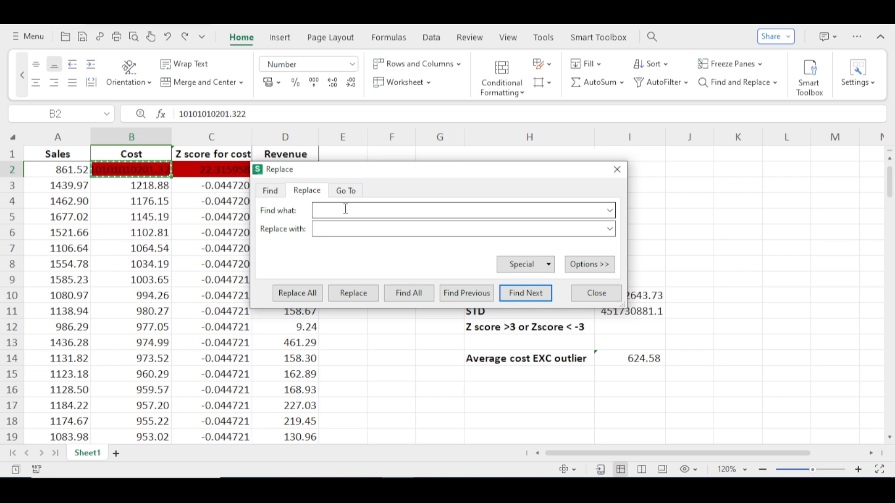
{"action": "type", "text": "10101010201.32"}
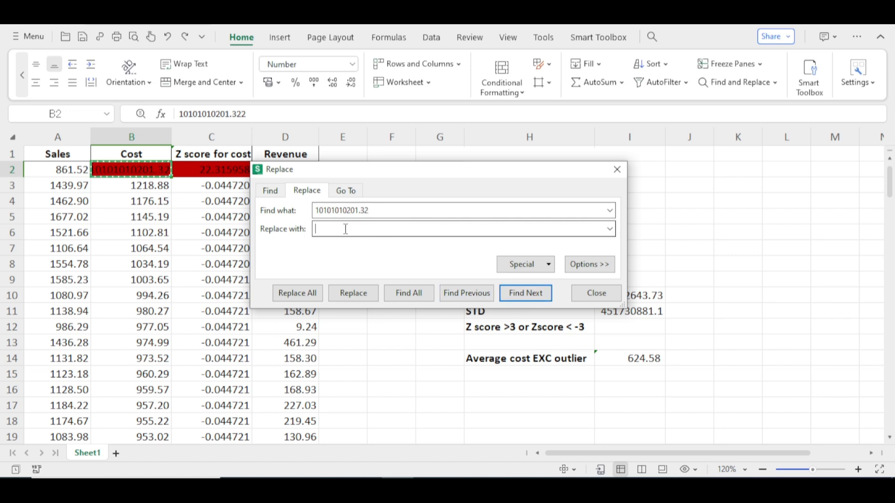
{"action": "type", "text": "624.58"}
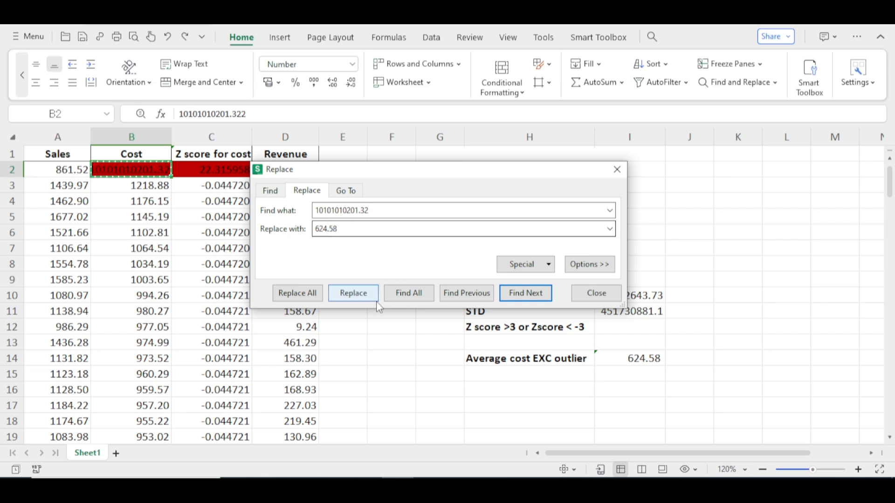
{"action": "left_click", "coordinate": [305, 294]}
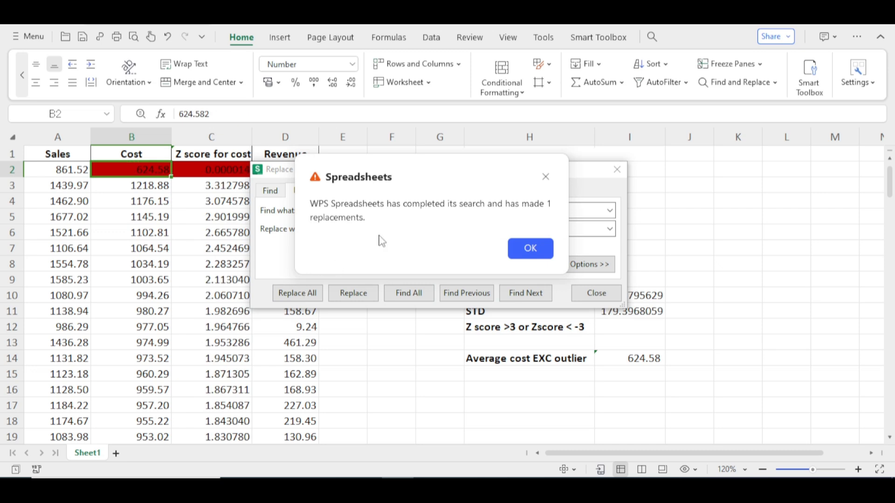
{"action": "left_click", "coordinate": [532, 250]}
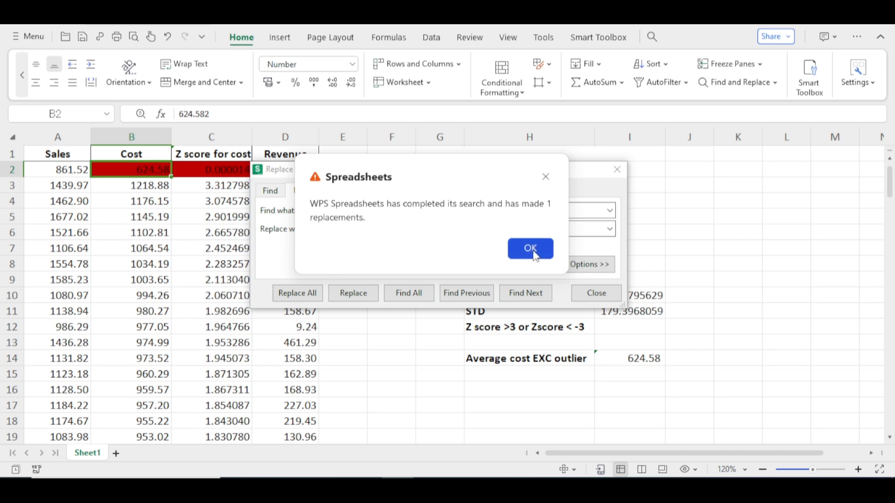
{"action": "left_click", "coordinate": [589, 297]}
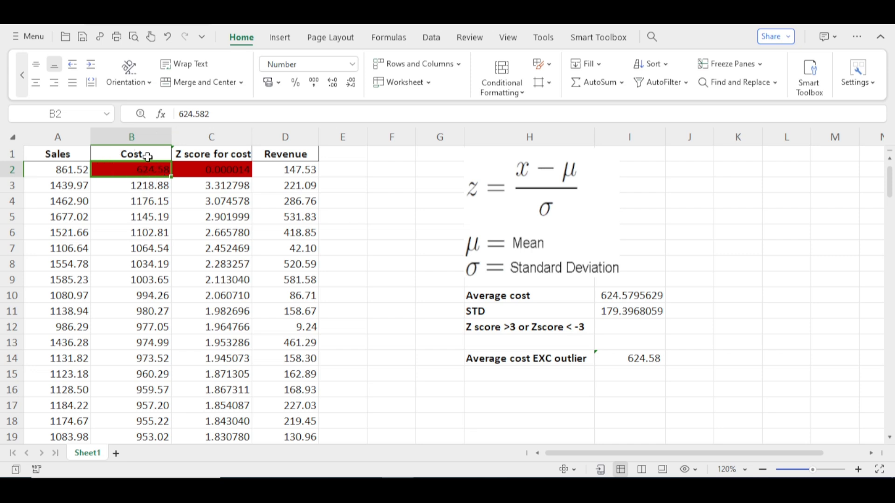
Remove the dark red fill from the z-score in C2 and the cost in B2
{"action": "left_click", "coordinate": [190, 173]}
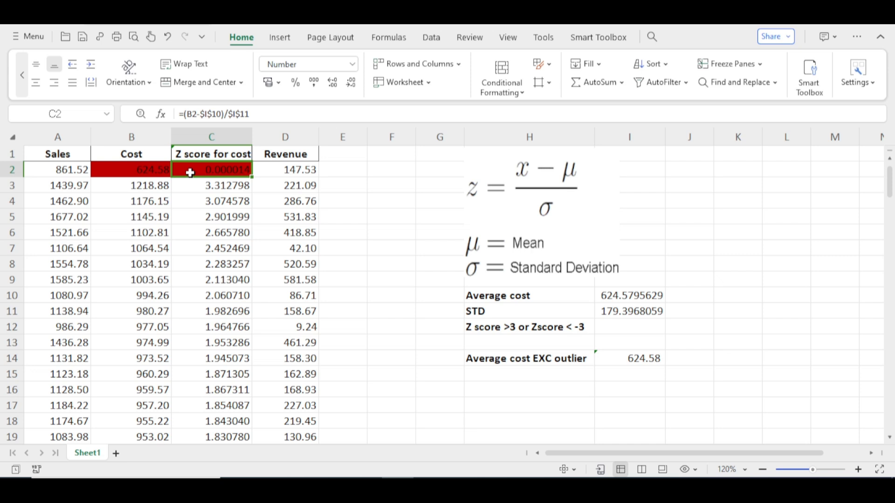
{"action": "left_click", "coordinate": [21, 73]}
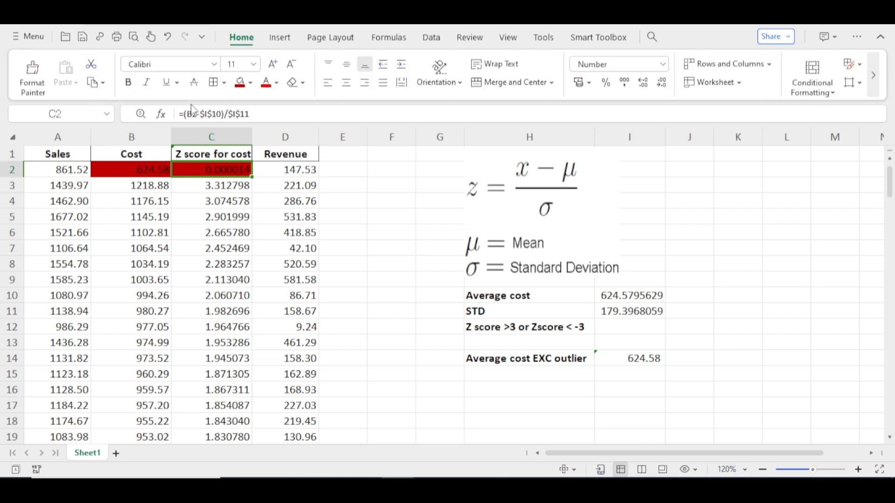
{"action": "left_click", "coordinate": [251, 83]}
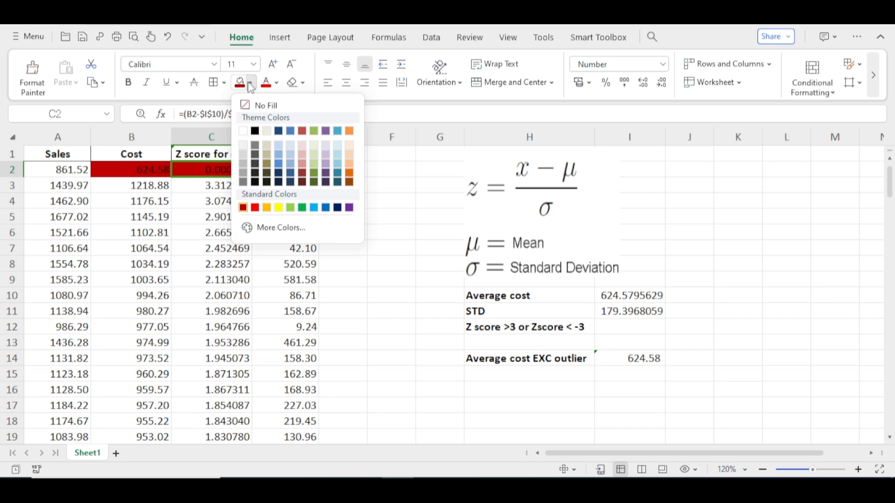
{"action": "left_click", "coordinate": [259, 106]}
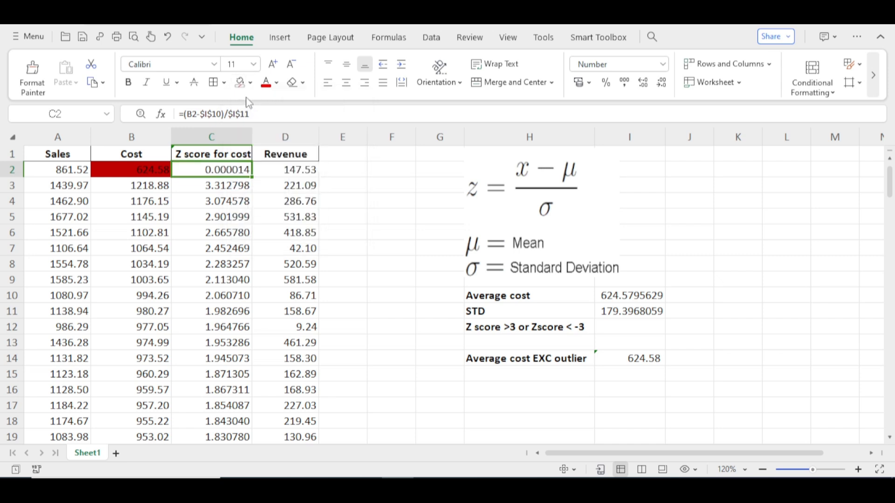
{"action": "left_click", "coordinate": [155, 165]}
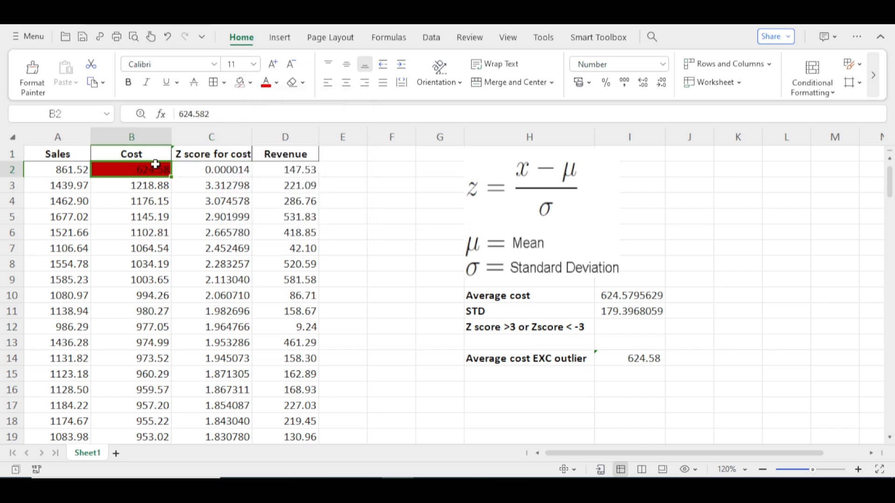
{"action": "left_click", "coordinate": [277, 83]}
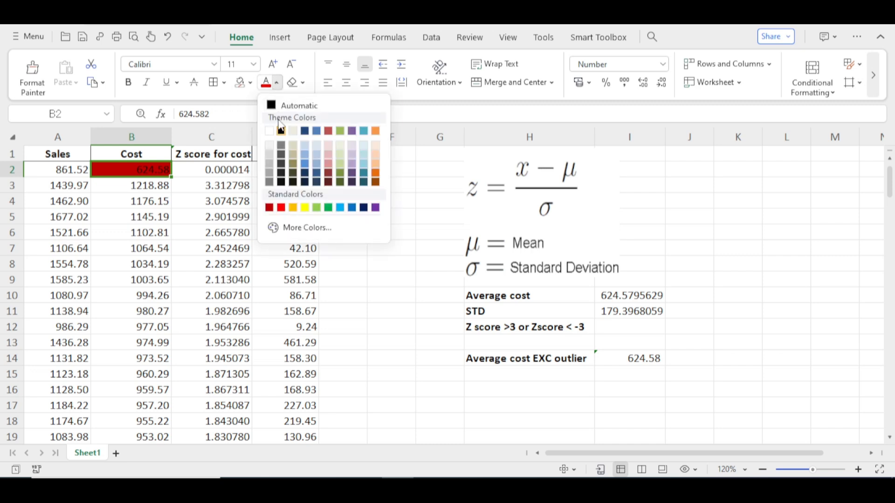
{"action": "left_click", "coordinate": [282, 129]}
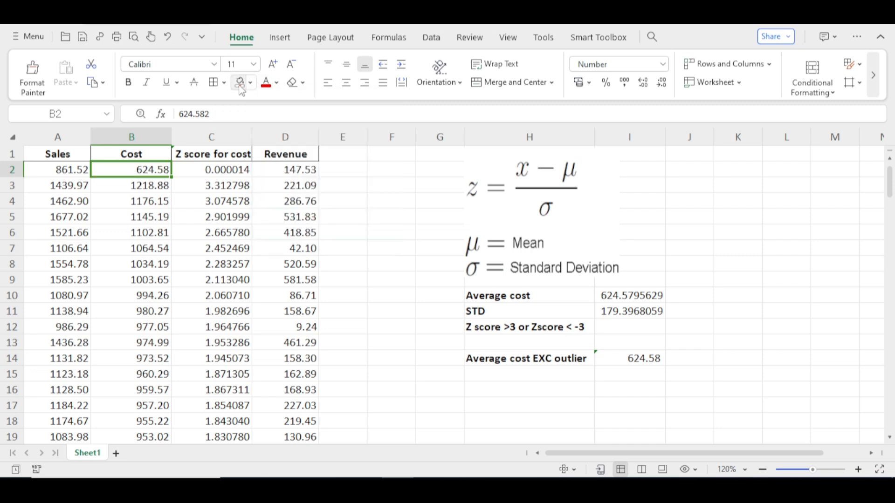
{"action": "left_click", "coordinate": [355, 217]}
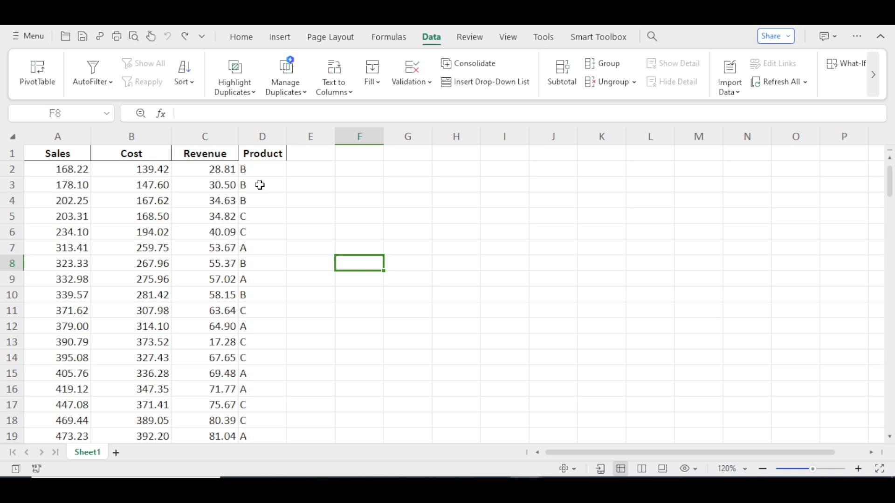
Sort the product data by the Cost column in descending order
{"action": "left_click", "coordinate": [158, 200]}
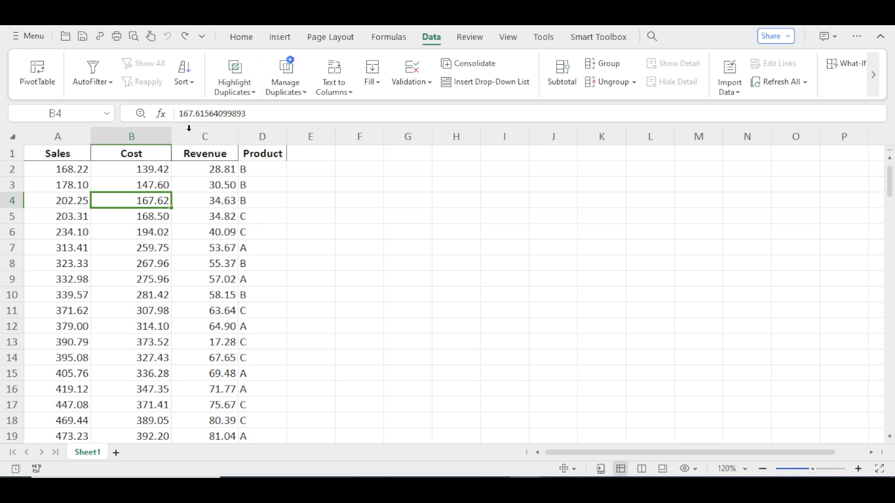
{"action": "left_click", "coordinate": [185, 82]}
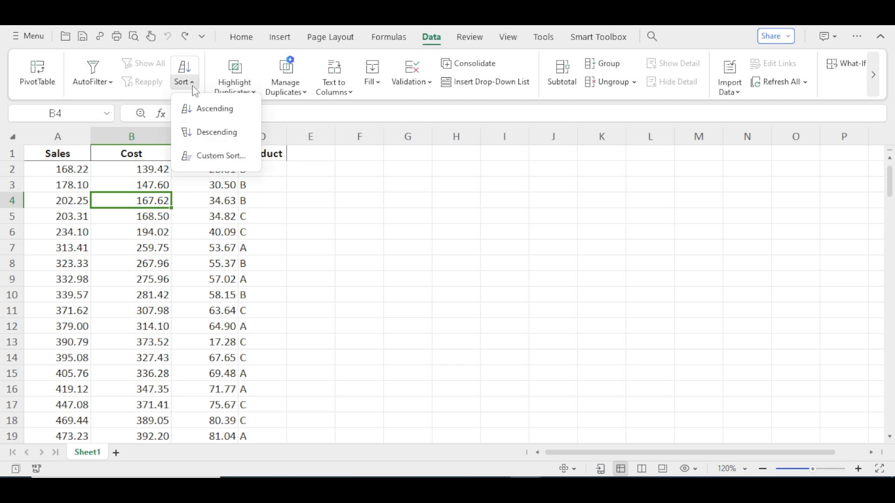
{"action": "left_click", "coordinate": [220, 135]}
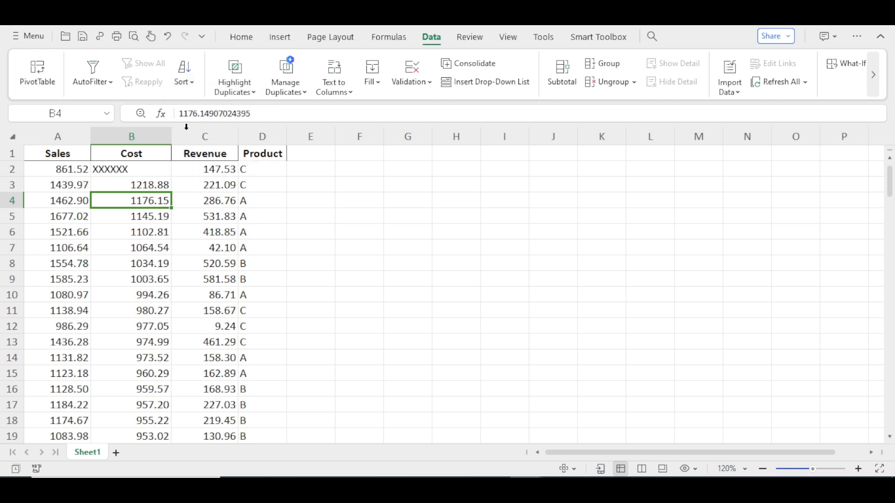
Fill the inconsistent XXXXXX entry in cell B2 of the Cost column with dark red
{"action": "left_click", "coordinate": [133, 170]}
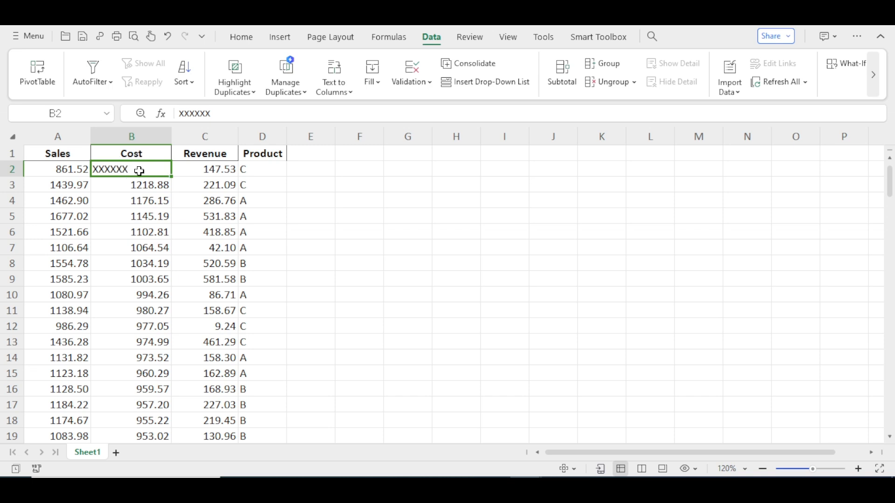
{"action": "left_click", "coordinate": [380, 212]}
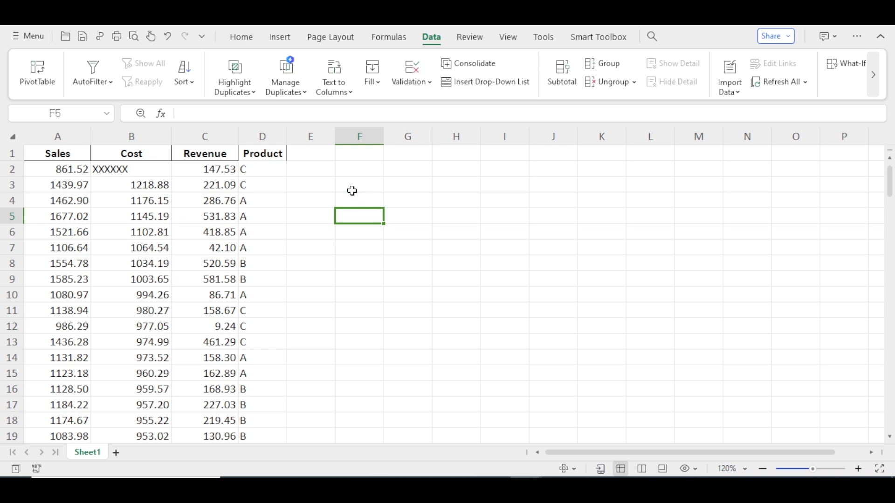
{"action": "left_click", "coordinate": [147, 170]}
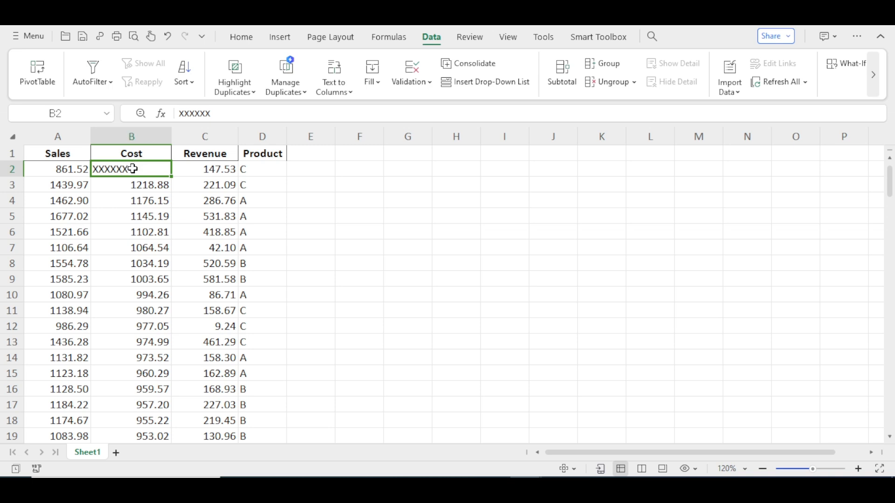
{"action": "left_click", "coordinate": [235, 43]}
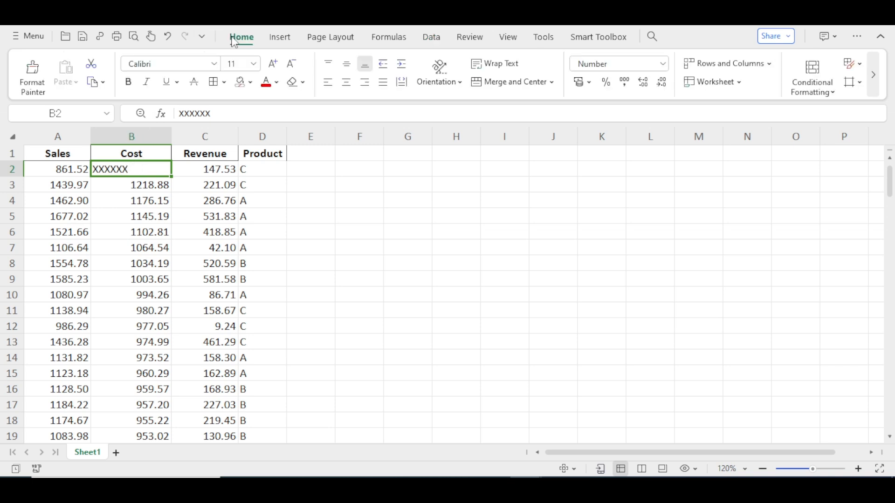
{"action": "left_click", "coordinate": [251, 83]}
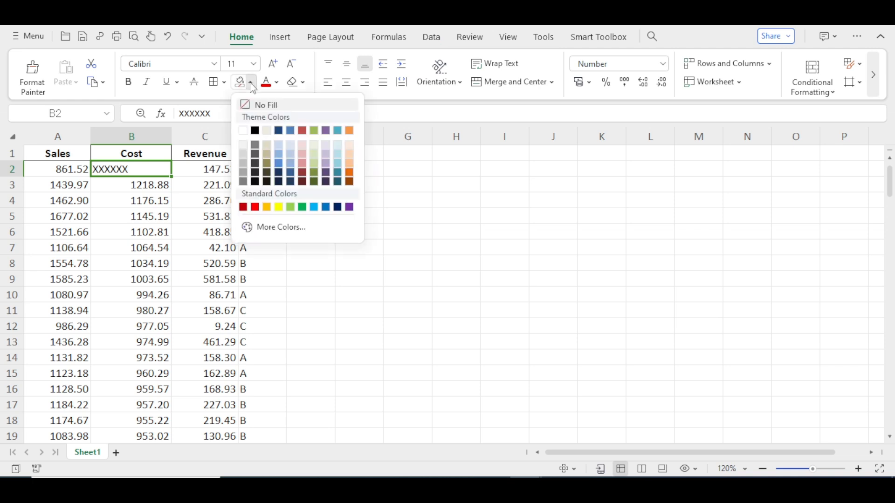
{"action": "left_click", "coordinate": [243, 207]}
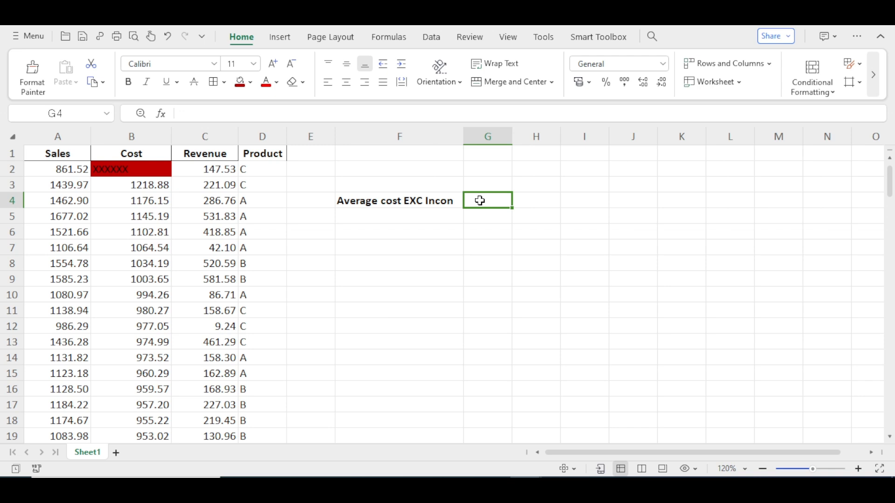
Calculate the average of the valid costs B3:B501 in cell G4 with the AVERAGE function
{"action": "type", "text": "="}
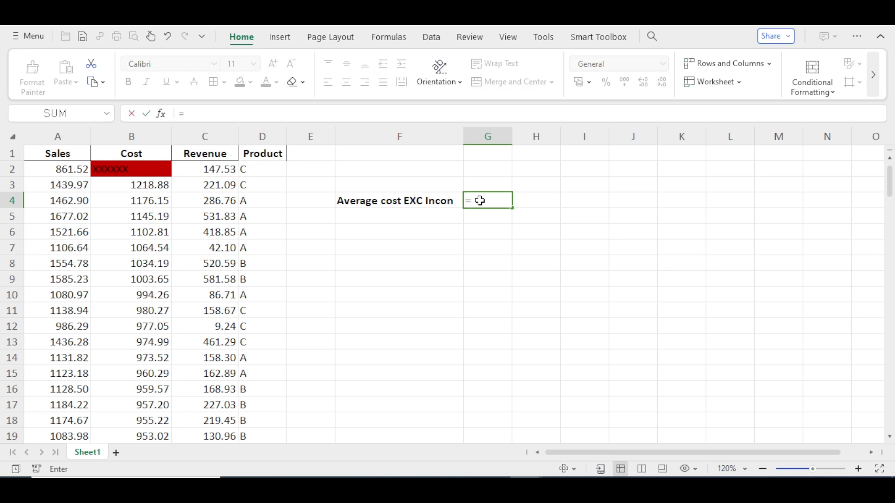
{"action": "type", "text": "aver"}
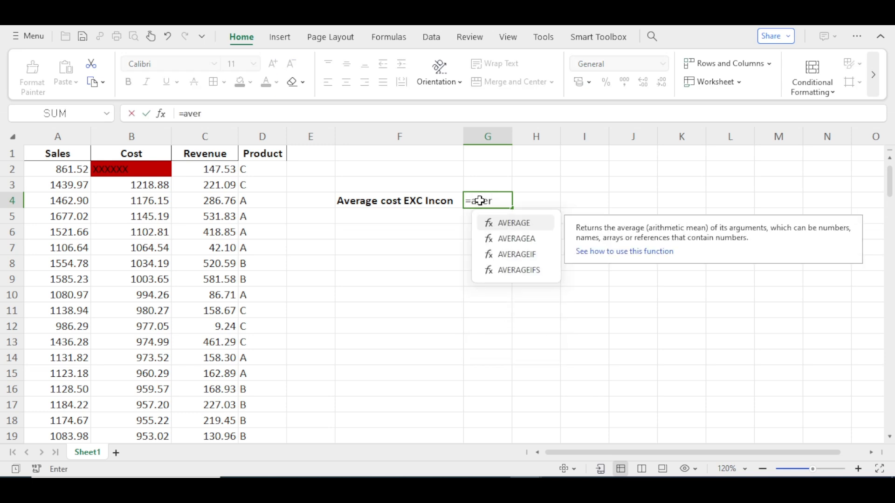
{"action": "left_click", "coordinate": [508, 223]}
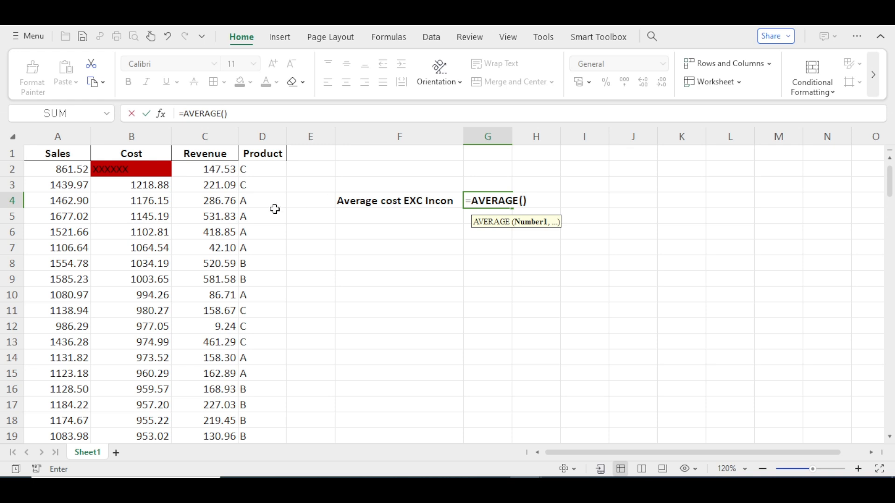
{"action": "left_click", "coordinate": [157, 185]}
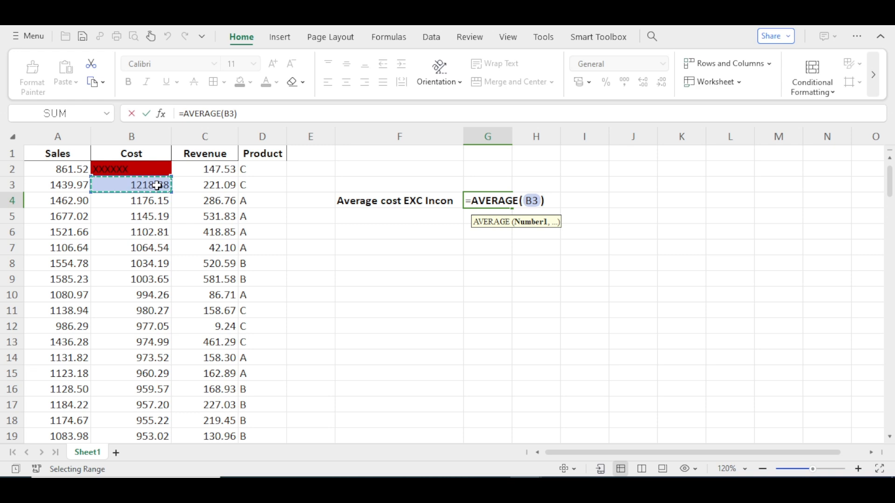
{"action": "key", "text": "ctrl+shift+Down"}
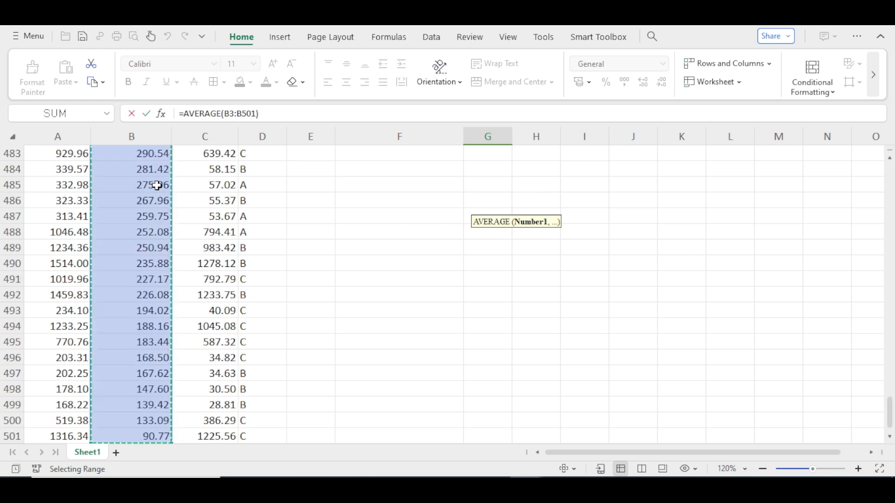
{"action": "key", "text": "Return"}
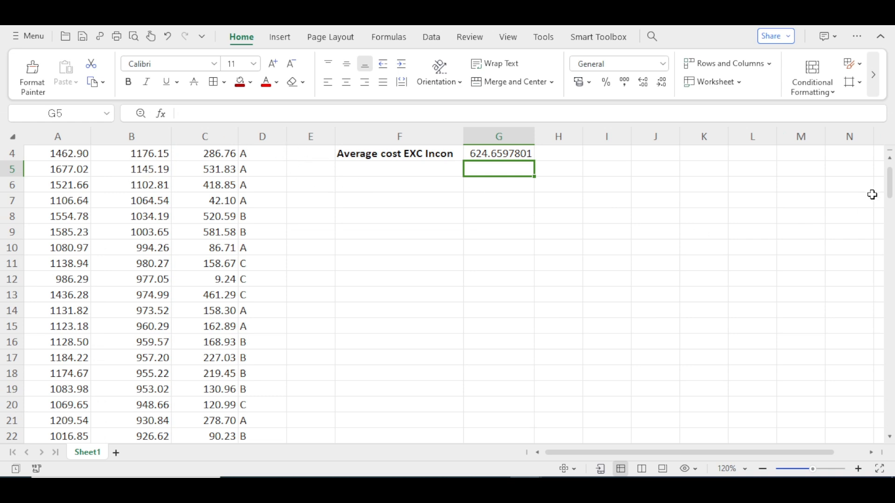
Reduce the average cost in G4 to two decimal places
{"action": "left_click", "coordinate": [890, 158]}
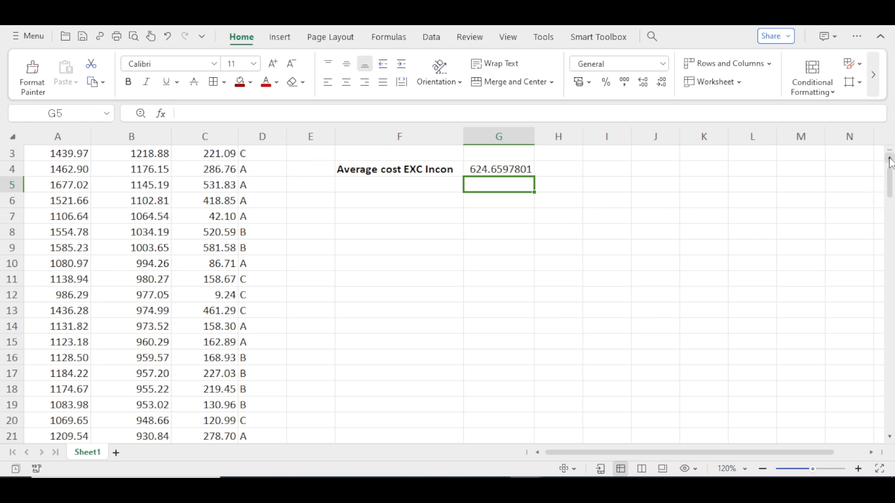
{"action": "left_click", "coordinate": [890, 158]}
{"action": "left_click", "coordinate": [891, 158]}
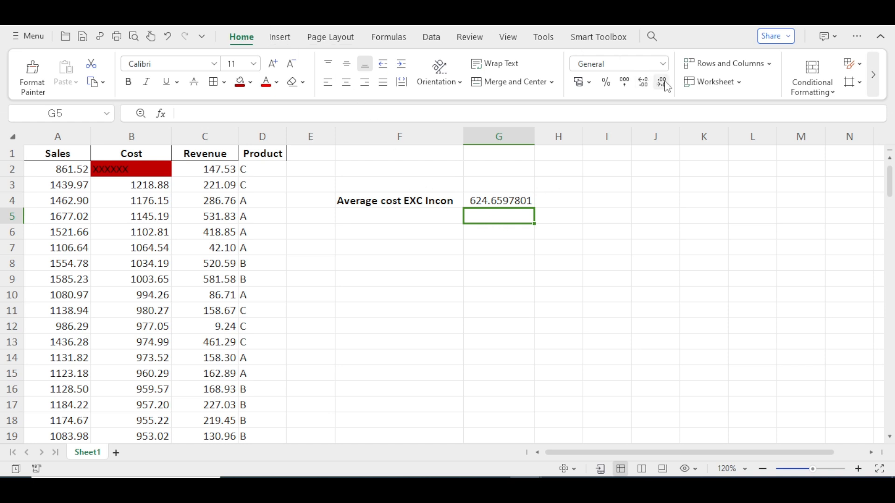
{"action": "left_click", "coordinate": [497, 200]}
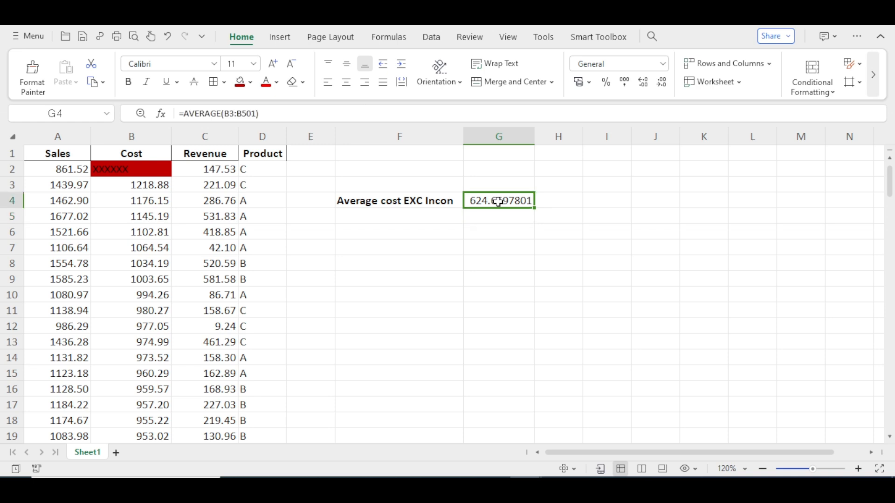
{"action": "left_click", "coordinate": [662, 83]}
{"action": "left_click", "coordinate": [663, 83]}
{"action": "left_click", "coordinate": [662, 83]}
{"action": "left_click", "coordinate": [662, 83]}
{"action": "left_click", "coordinate": [665, 86]}
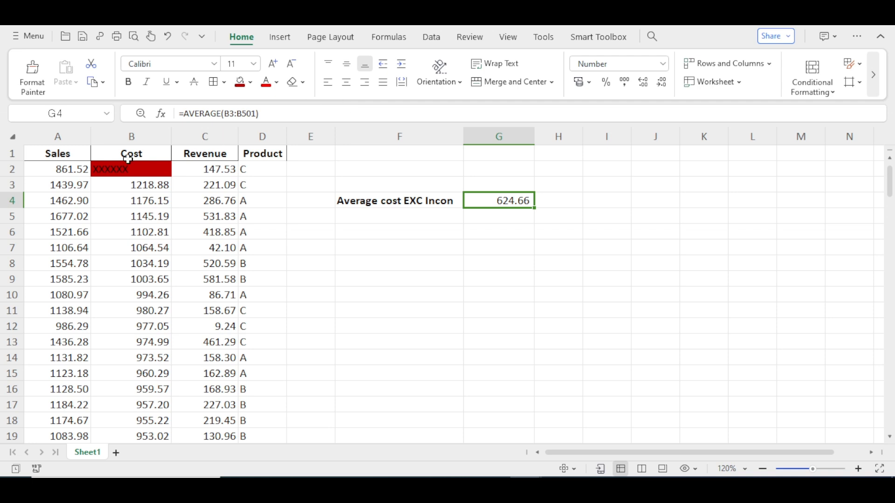
{"action": "left_click", "coordinate": [149, 129]}
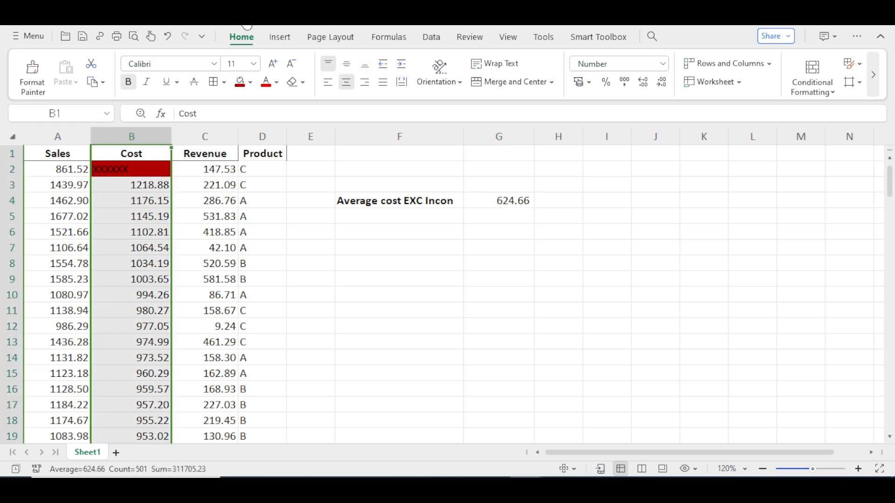
{"action": "left_click", "coordinate": [872, 91]}
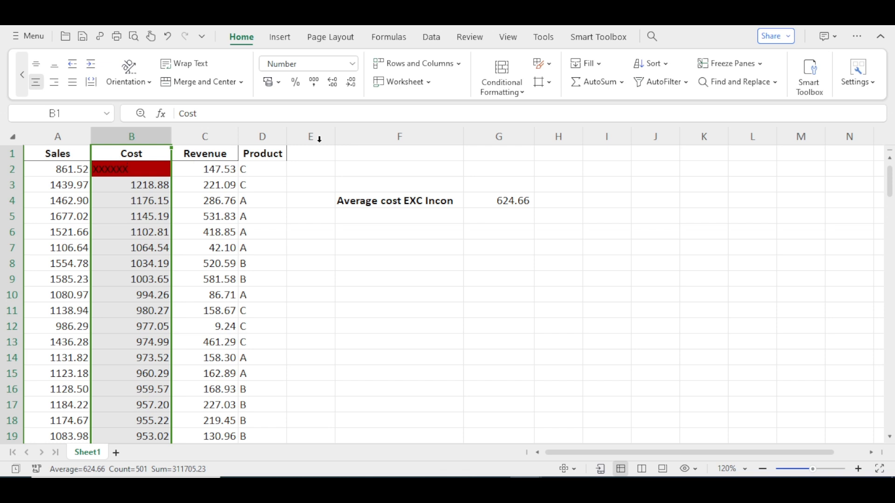
{"action": "left_click", "coordinate": [735, 84]}
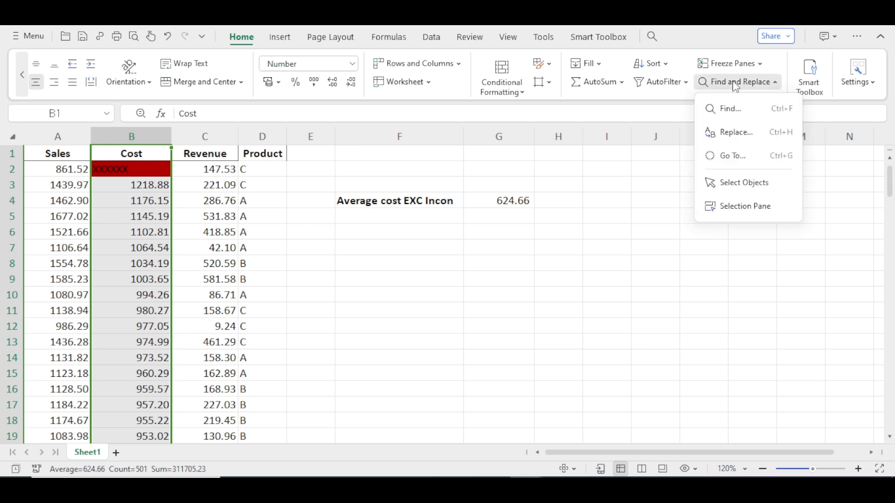
{"action": "left_click", "coordinate": [735, 136]}
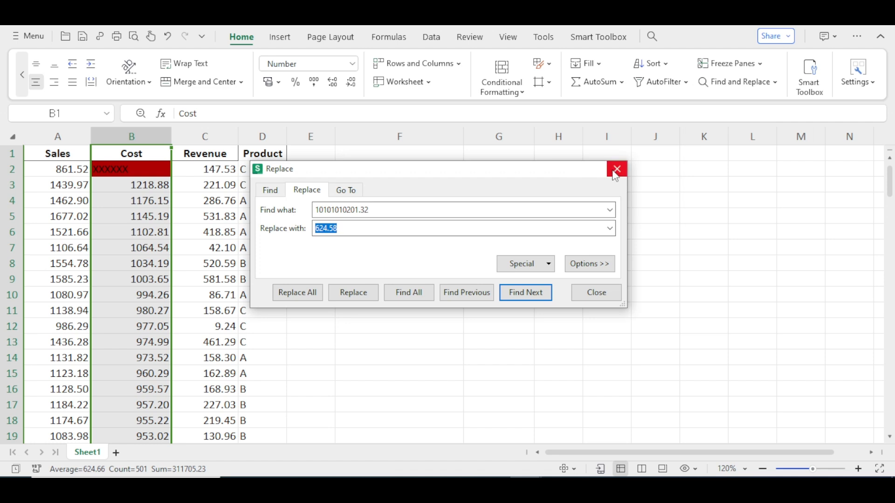
{"action": "left_click", "coordinate": [616, 169]}
Copy the XXXXXX entry from B2 and set it as the text to find in a replacement limited to the Cost column
{"action": "left_click", "coordinate": [120, 168]}
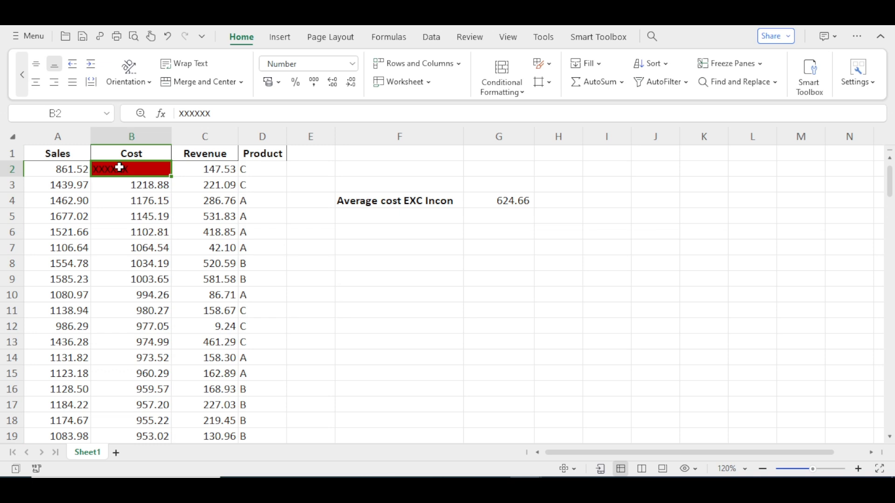
{"action": "key", "text": "ctrl+c"}
{"action": "left_click", "coordinate": [139, 137]}
{"action": "left_click", "coordinate": [772, 83]}
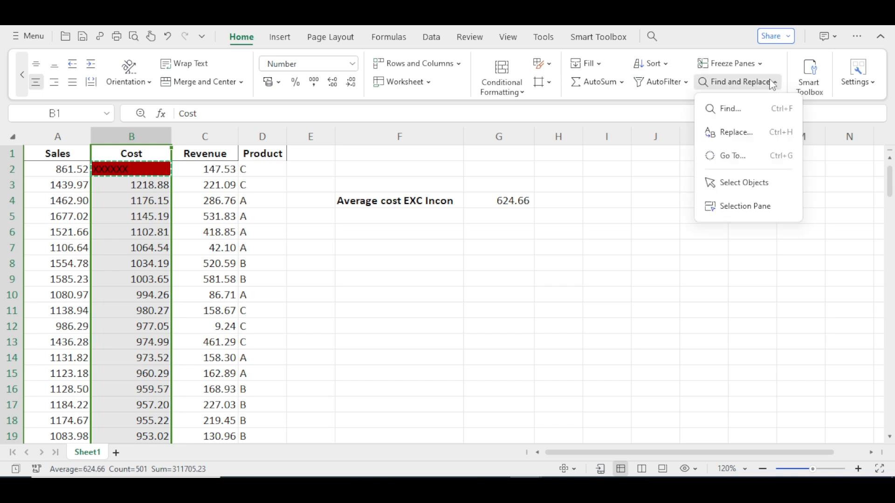
{"action": "left_click", "coordinate": [738, 132]}
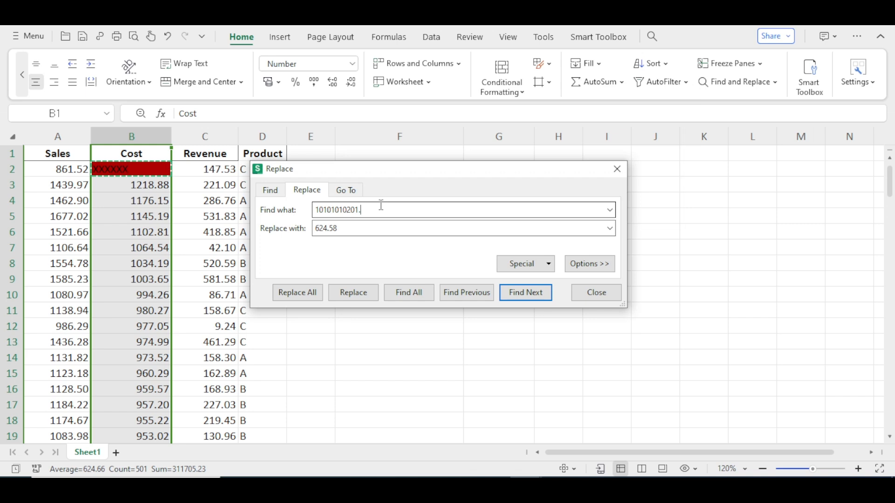
{"action": "key", "text": "BackSpace"}
{"action": "type", "text": "XXXXXX"}
Set the replacement value to 624.66 and replace all XXXXXX entries in the Cost column
{"action": "triple_click", "coordinate": [371, 228]}
{"action": "type", "text": "62"}
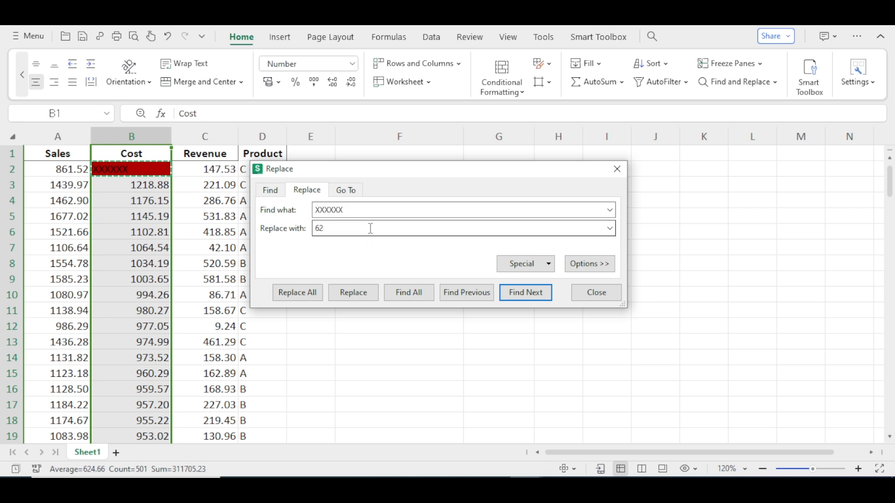
{"action": "key", "text": "BackSpace"}
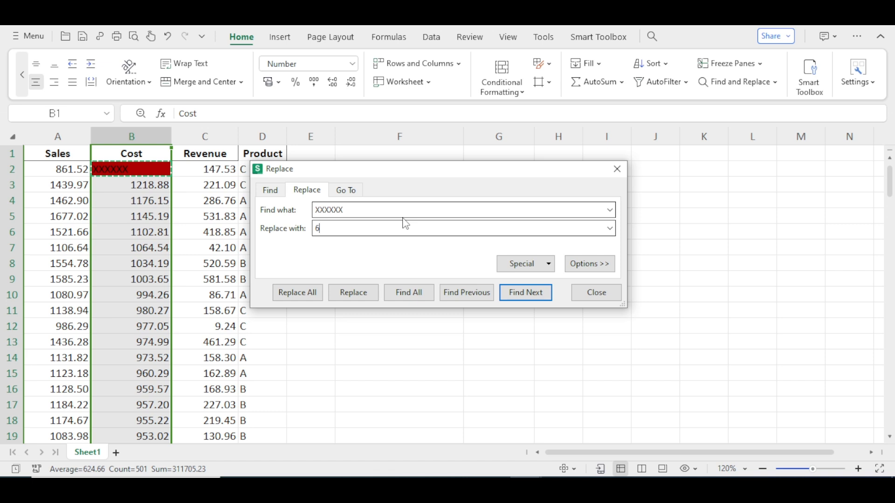
{"action": "left_click_drag", "start_coordinate": [328, 169], "coordinate": [240, 230]}
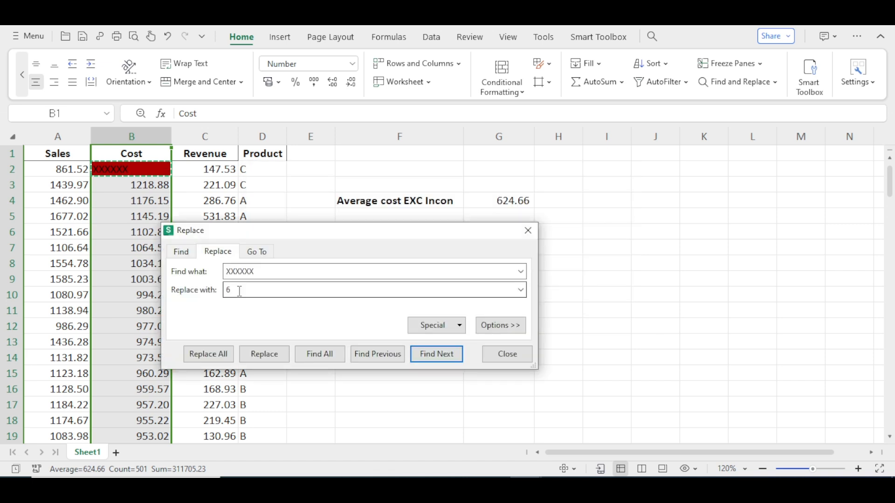
{"action": "type", "text": "24.58"}
{"action": "left_click", "coordinate": [207, 354]}
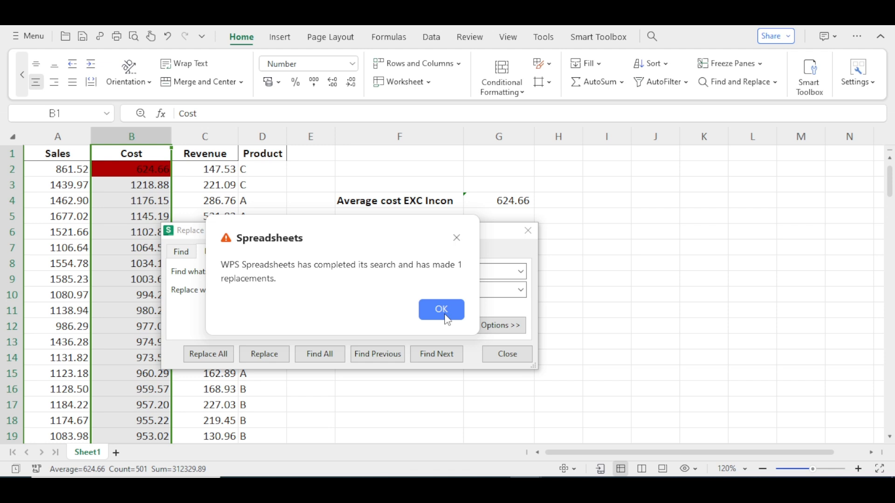
{"action": "left_click", "coordinate": [442, 310]}
Remove the dark red fill from the cost in cell B2
{"action": "left_click", "coordinate": [117, 169]}
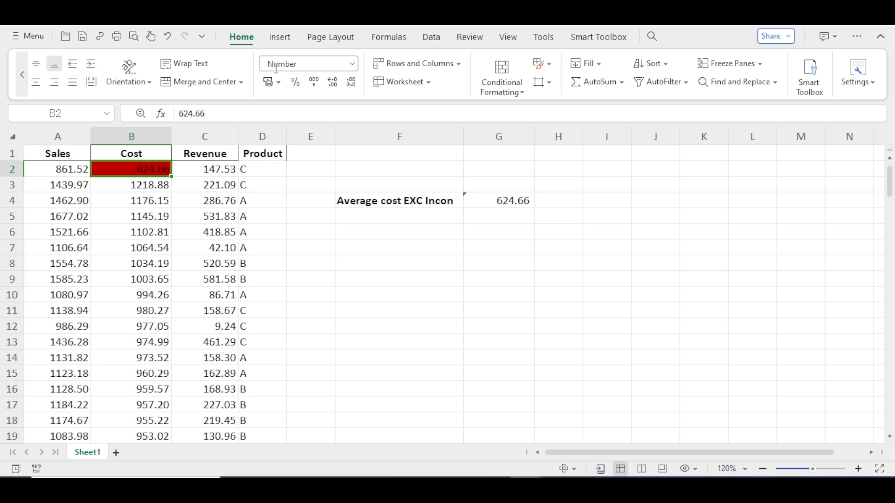
{"action": "key", "text": "ctrl+z"}
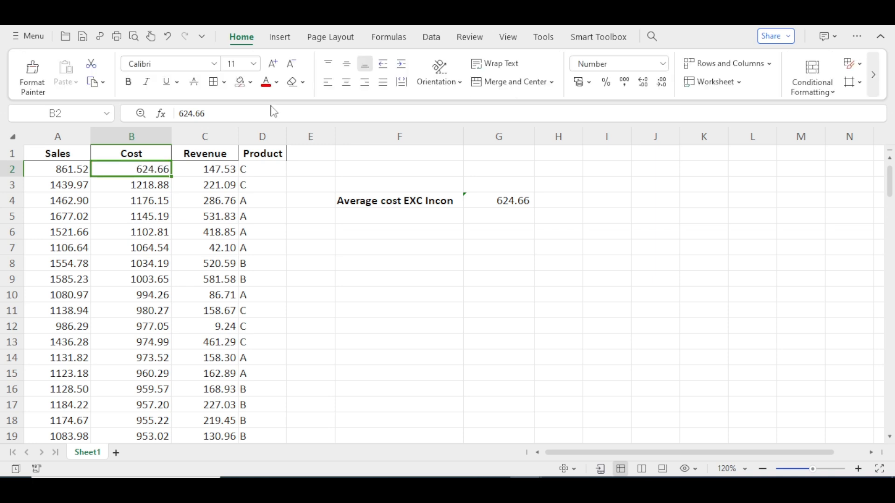
{"action": "left_click", "coordinate": [404, 215]}
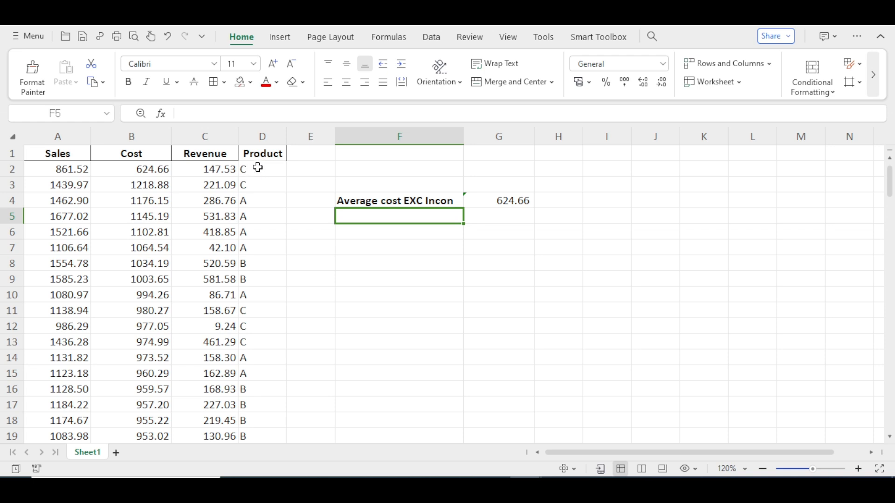
Insert a PivotTable based on the Product column D, placed on the existing worksheet at Sheet1!$F$6
{"action": "key", "text": "alt+n"}
{"action": "left_click", "coordinate": [362, 232]}
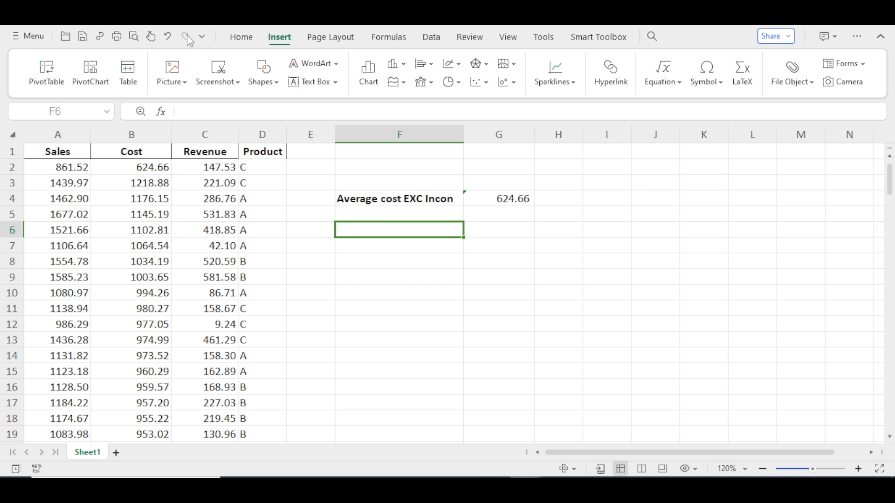
{"action": "left_click", "coordinate": [46, 73]}
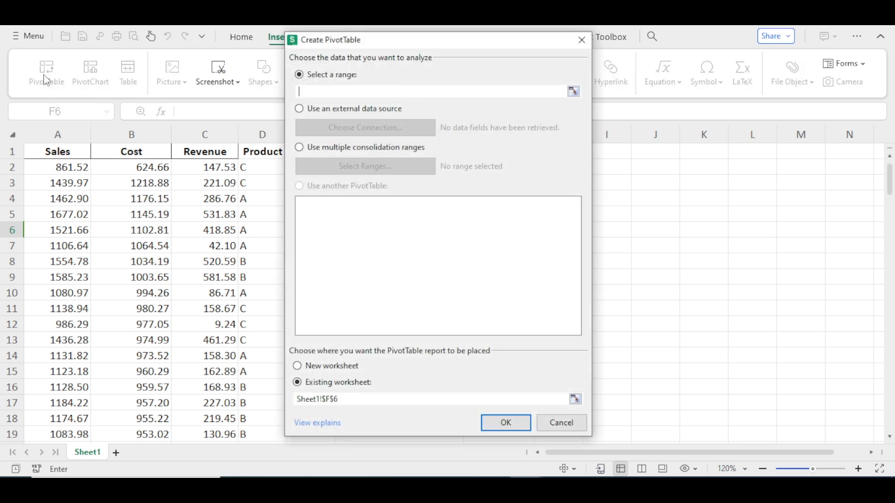
{"action": "left_click", "coordinate": [267, 126]}
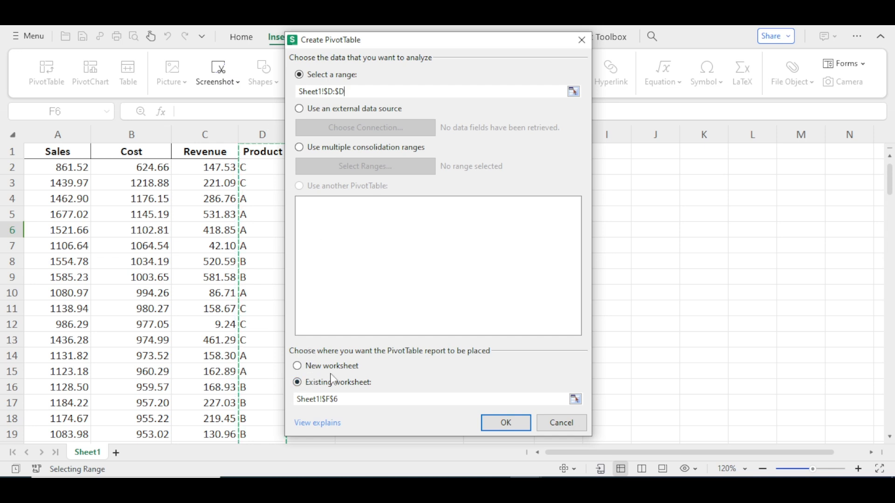
{"action": "left_click", "coordinate": [511, 430]}
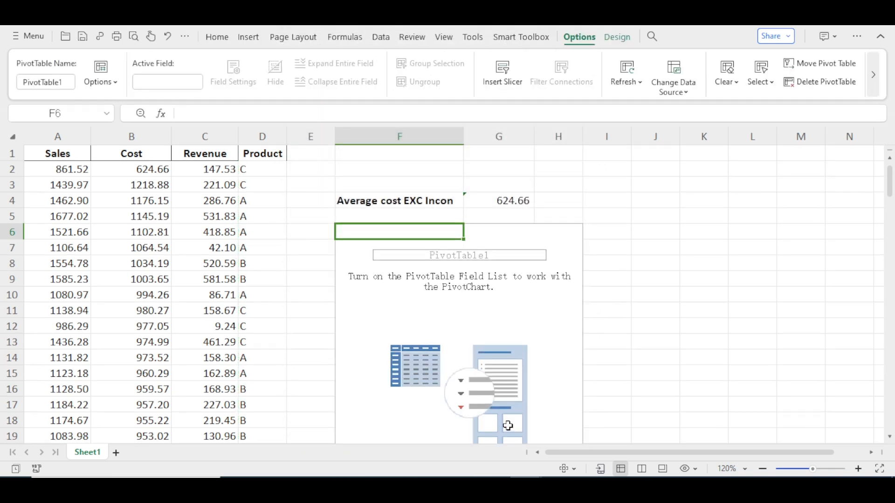
Add the Product field to both the rows and the values of the PivotTable to count the entries per product
{"action": "left_click", "coordinate": [423, 271]}
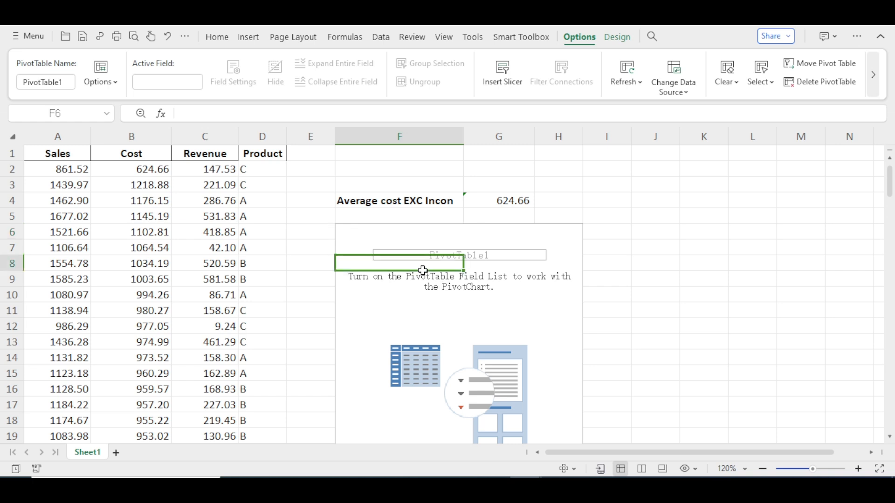
{"action": "left_click", "coordinate": [433, 222]}
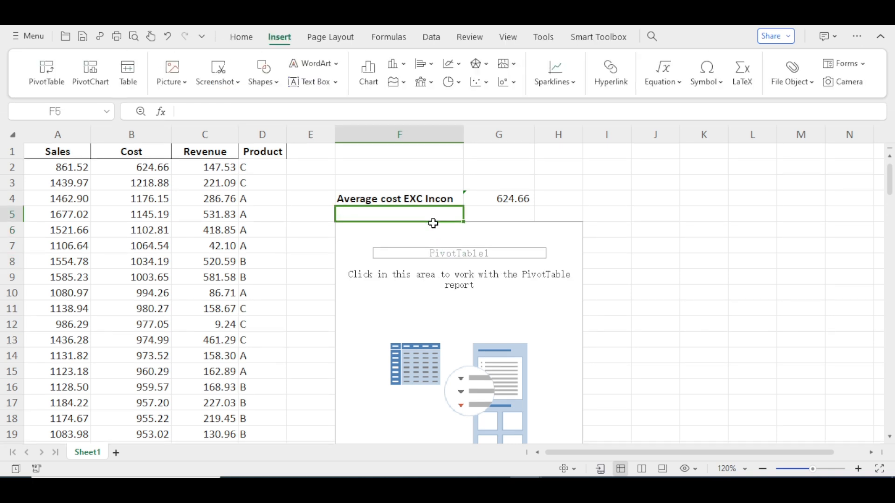
{"action": "left_click", "coordinate": [498, 326]}
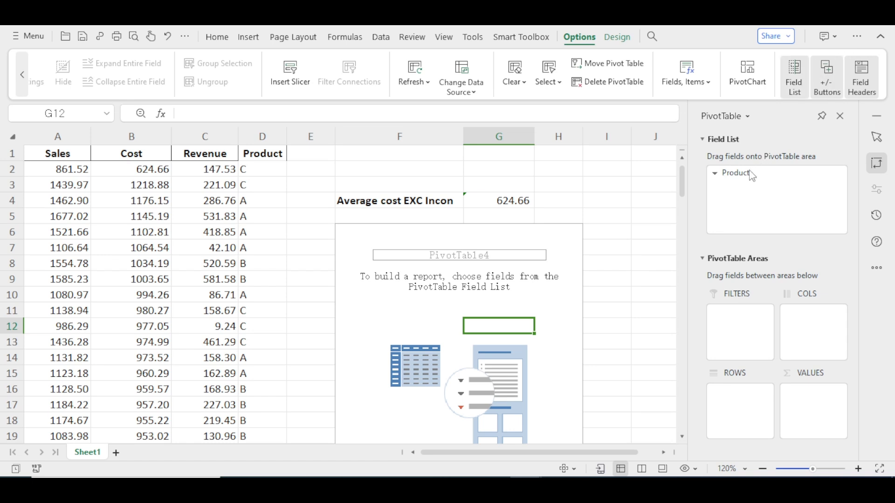
{"action": "left_click_drag", "start_coordinate": [751, 174], "coordinate": [741, 403]}
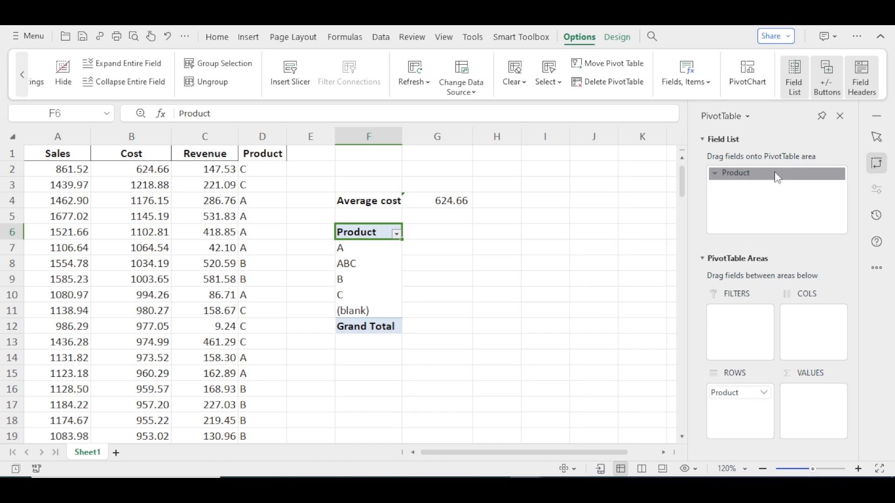
{"action": "left_click_drag", "start_coordinate": [777, 177], "coordinate": [807, 397]}
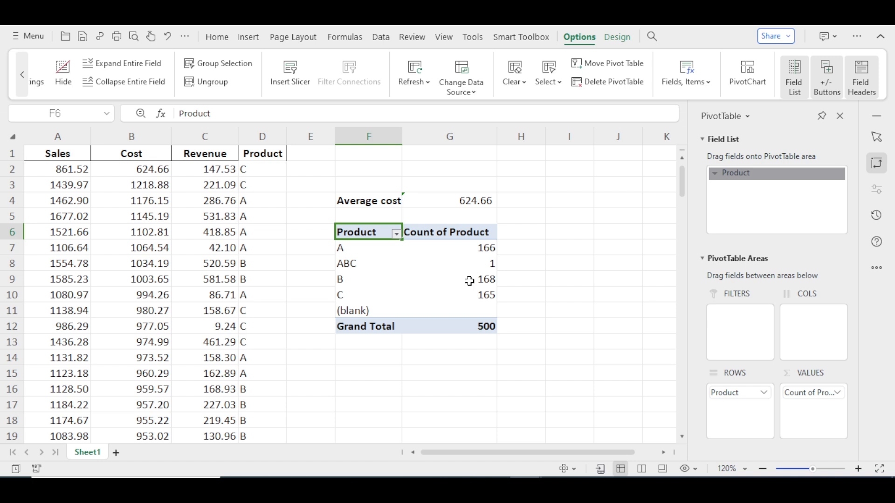
{"action": "mouse_move", "coordinate": [494, 285]}
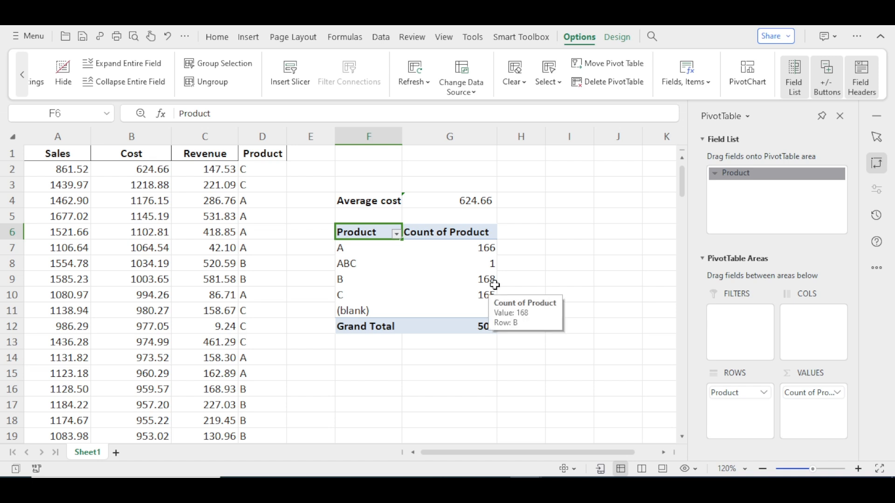
{"action": "left_click", "coordinate": [218, 37]}
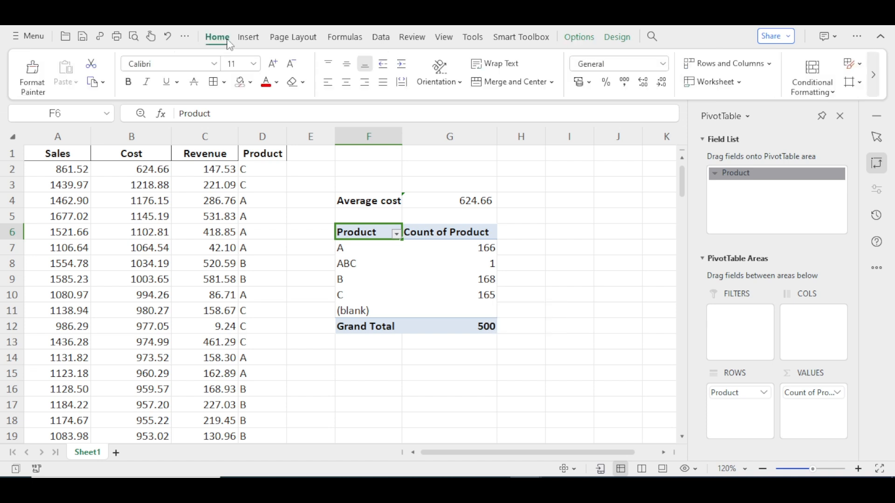
Start a find-and-replace on the Product column D with ABC as the text to find
{"action": "left_click", "coordinate": [876, 86]}
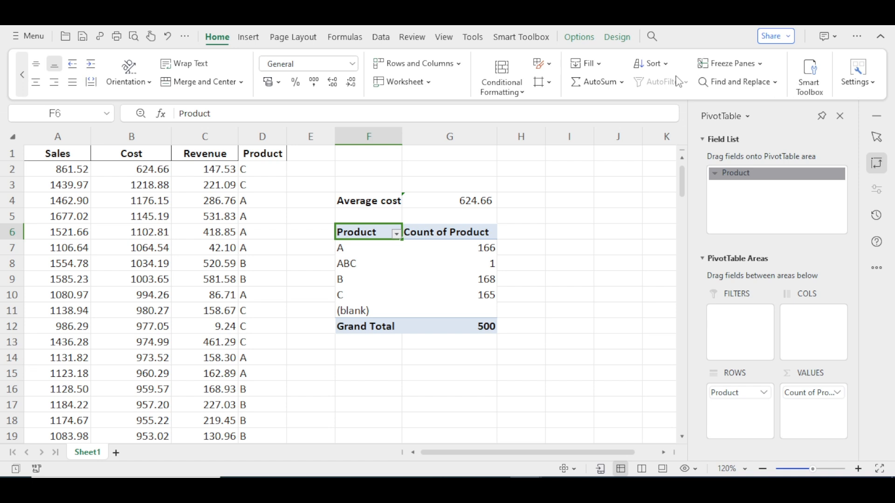
{"action": "key", "text": "ctrl+h"}
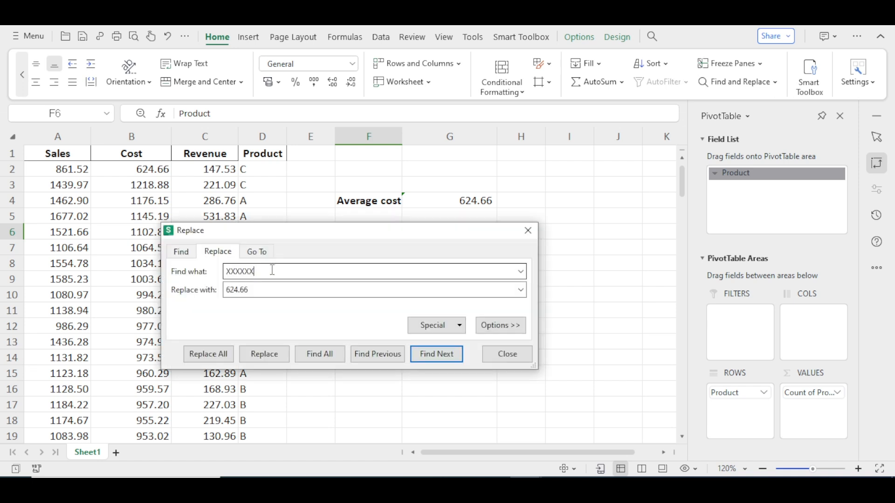
{"action": "key", "text": "BackSpace"}
{"action": "key", "text": "BackSpace"}
{"action": "key", "text": "BackSpace"}
{"action": "key", "text": "BackSpace"}
{"action": "key", "text": "BackSpace"}
{"action": "key", "text": "BackSpace"}
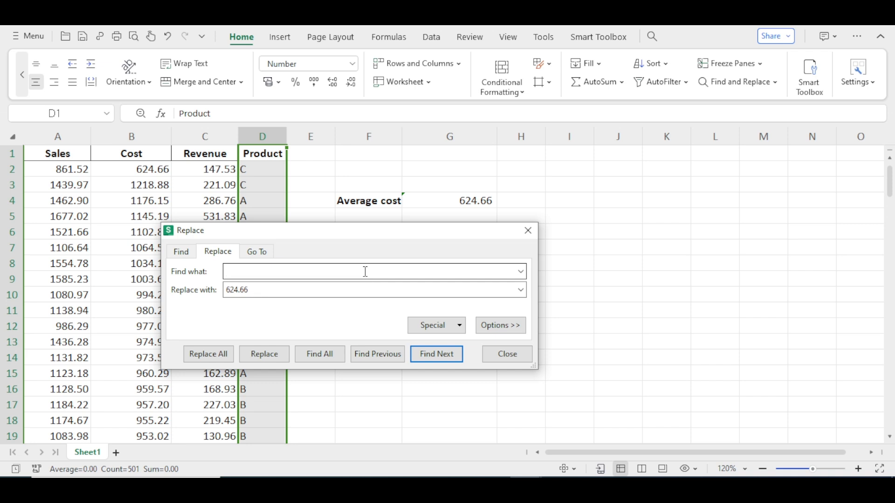
{"action": "type", "text": "AB"}
{"action": "type", "text": "C"}
Set the replacement text to B, replace all ABC entries in the Product column, and close the Replace dialog
{"action": "left_click", "coordinate": [336, 291]}
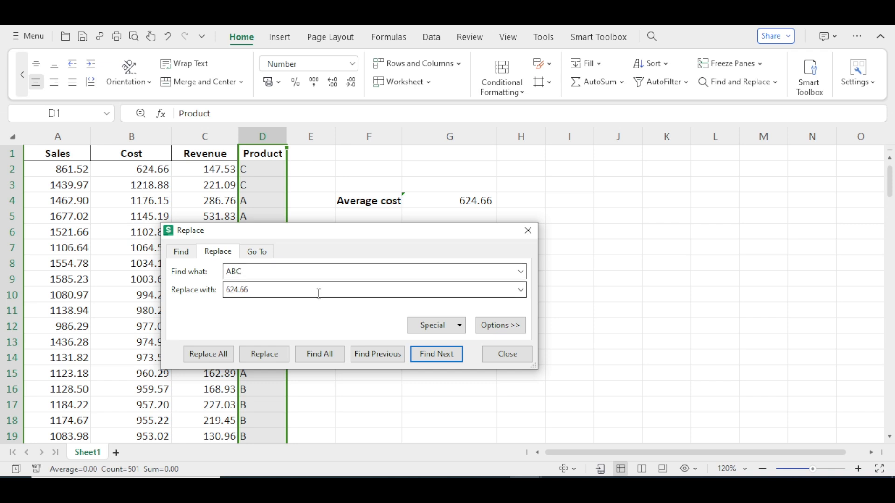
{"action": "key", "text": "BackSpace"}
{"action": "key", "text": "BackSpace"}
{"action": "key", "text": "BackSpace"}
{"action": "key", "text": "BackSpace"}
{"action": "key", "text": "BackSpace"}
{"action": "key", "text": "BackSpace"}
{"action": "type", "text": "B"}
{"action": "left_click", "coordinate": [221, 356]}
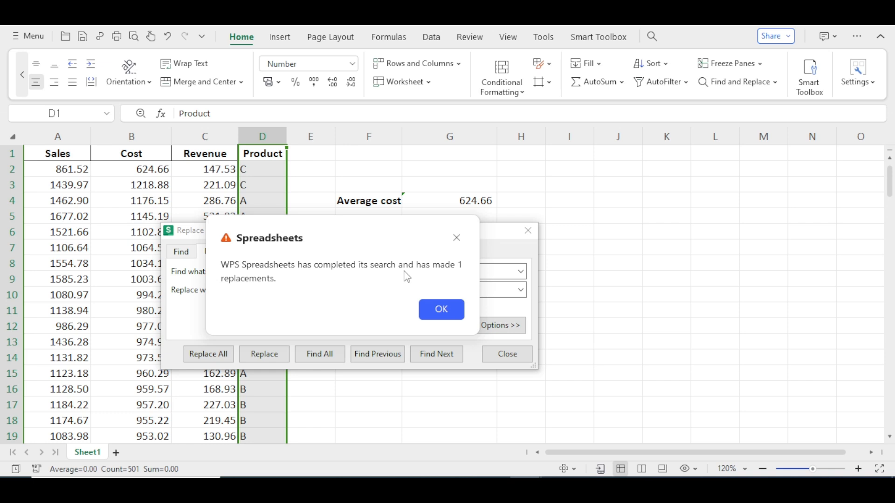
{"action": "left_click", "coordinate": [447, 312]}
{"action": "left_click", "coordinate": [499, 358]}
Refresh the PivotTable so its product counts reflect the corrected Product column
{"action": "left_click", "coordinate": [459, 368]}
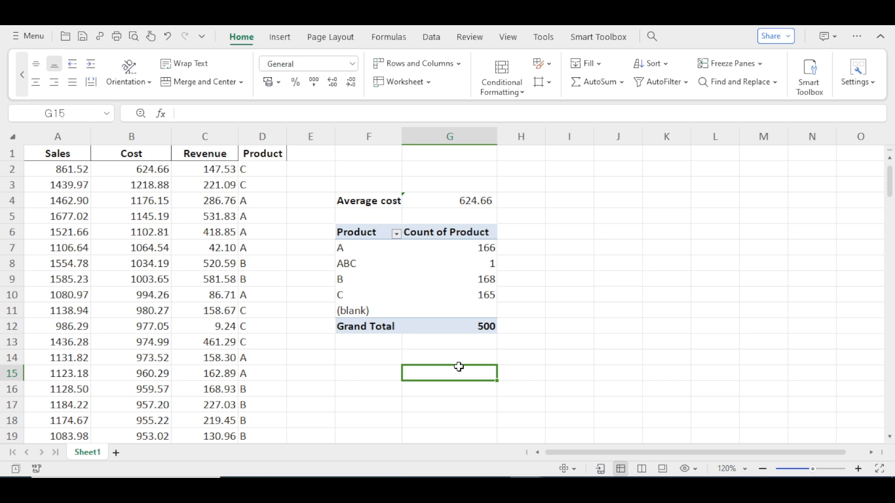
{"action": "right_click", "coordinate": [423, 264]}
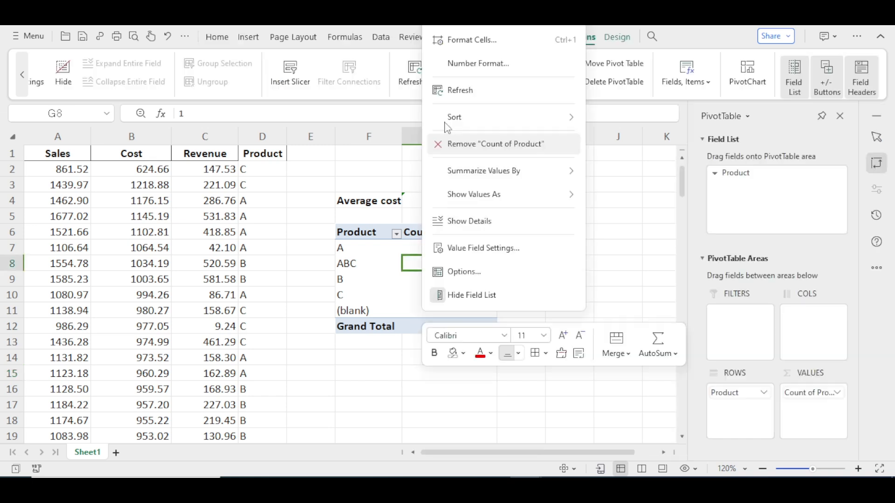
{"action": "left_click", "coordinate": [455, 99]}
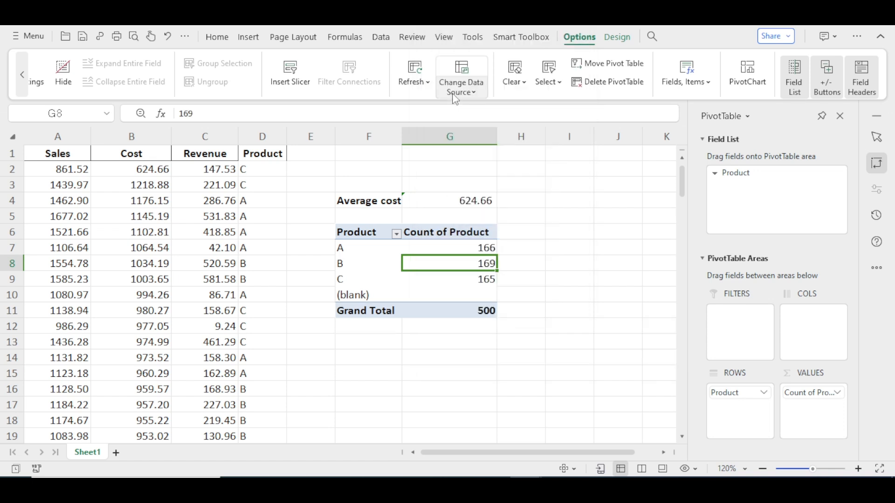